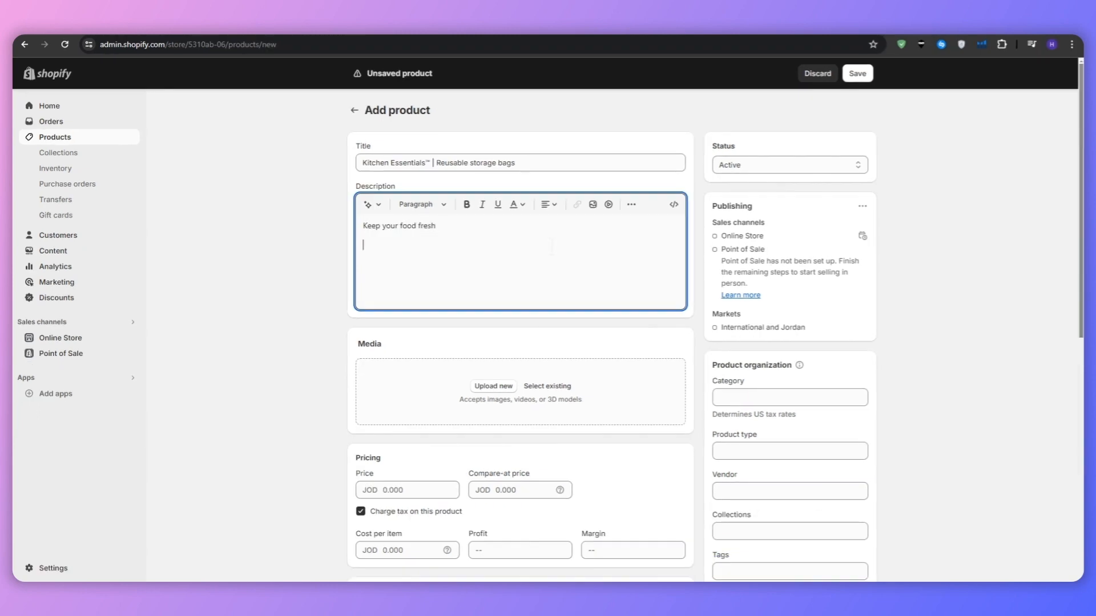
# Step: Generate a product description from the keywords "Keep your food fresh", "reusable storage bags" and "Durable, easy to clean"
pyautogui.write('Durable, easy to clean')
pyautogui.hotkey('ctrl', 'a')
pyautogui.click(393, 216)
pyautogui.write('Reusable storage bags')
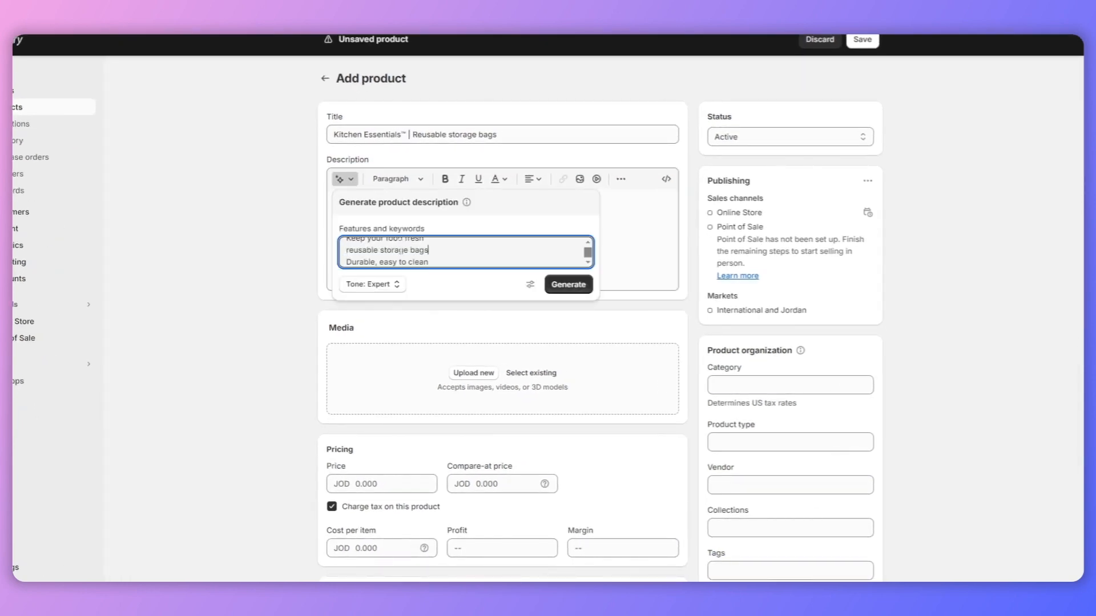
pyautogui.click(558, 289)
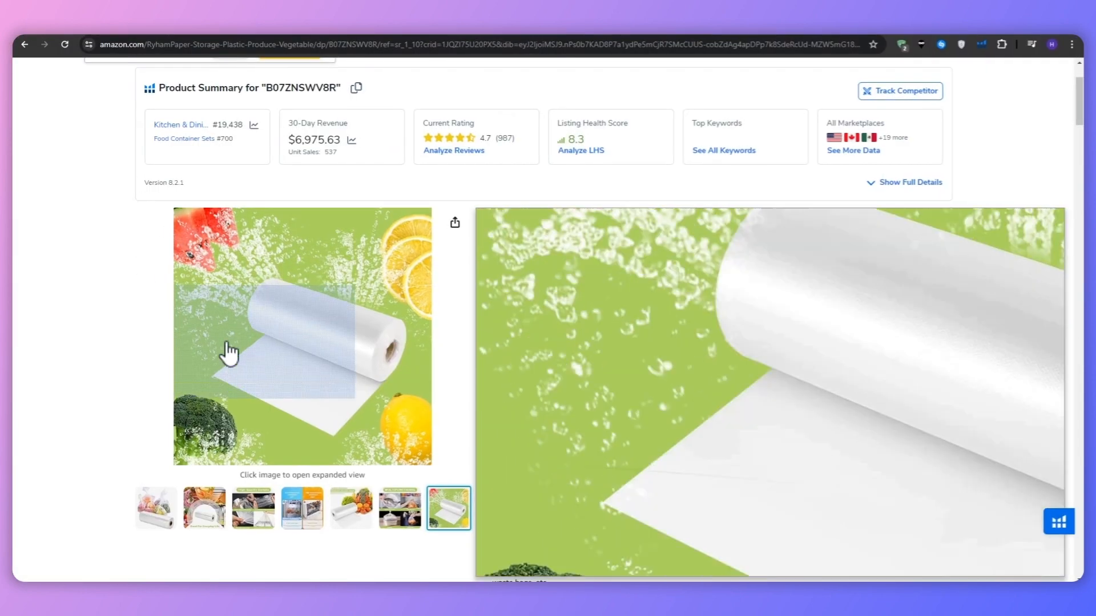
# Step: Rename the second variant option from Size to Medium and give it the value Snack Sized
pyautogui.scroll(-2, 228, 354)
pyautogui.click(394, 408)
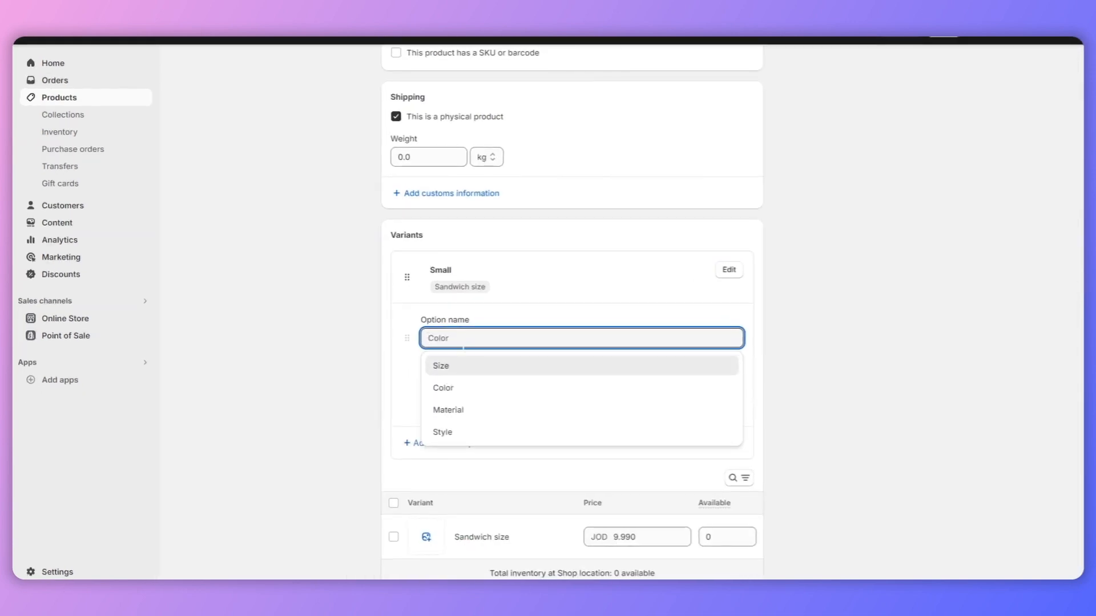
pyautogui.write('Sna')
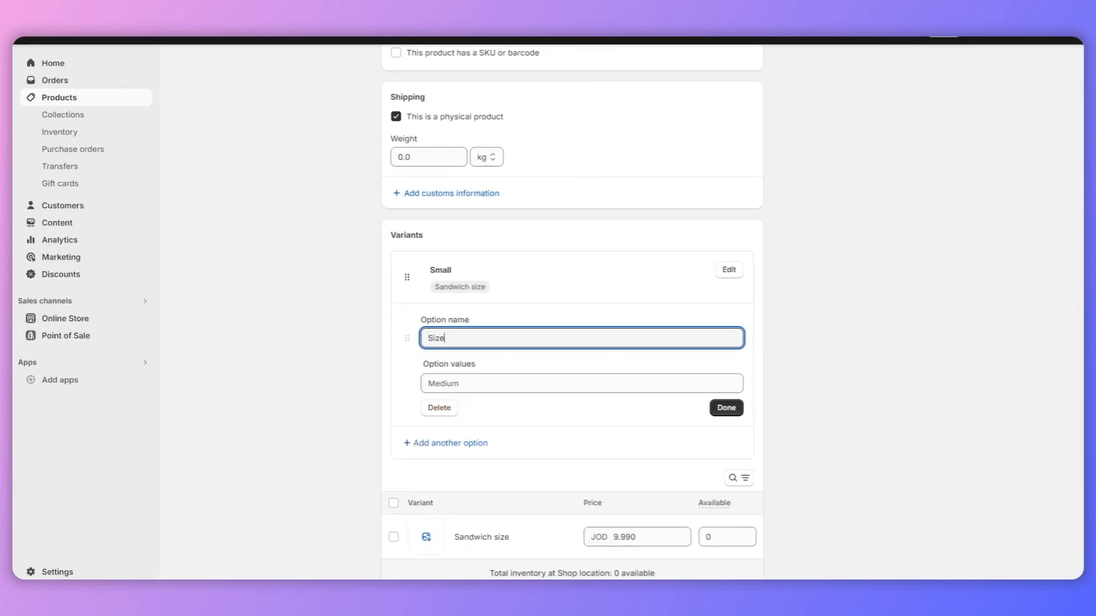
pyautogui.press('BackSpace')
pyautogui.press('BackSpace')
pyautogui.press('BackSpace')
pyautogui.write('Medium')
pyautogui.press('Tab')
pyautogui.write('Snack Sized')
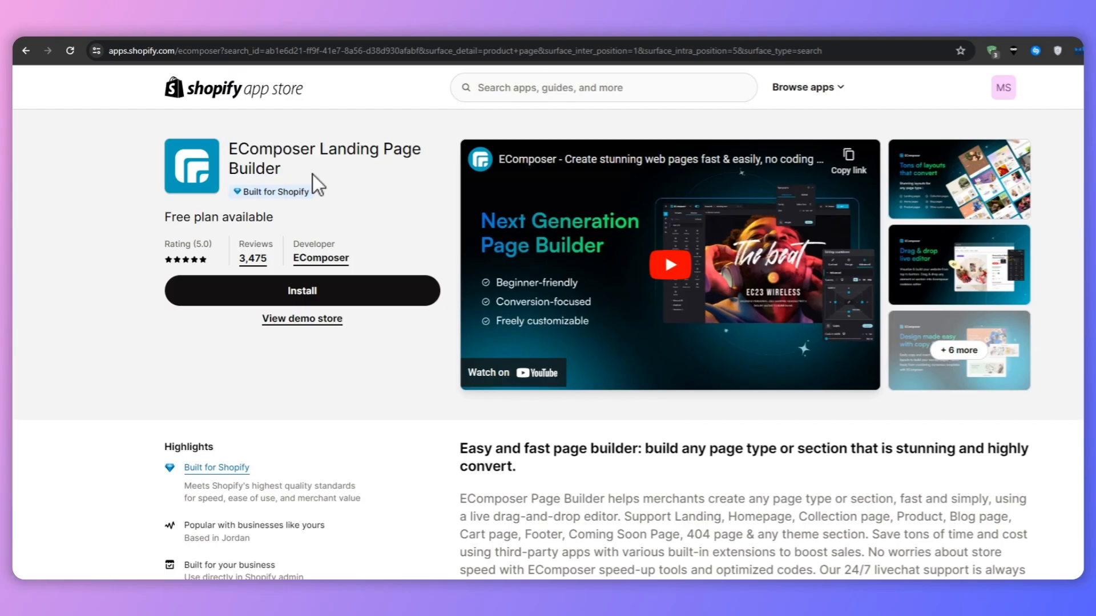
# Step: View the drag & drop live editor image in the EComposer app listing, and close it
pyautogui.click(421, 430)
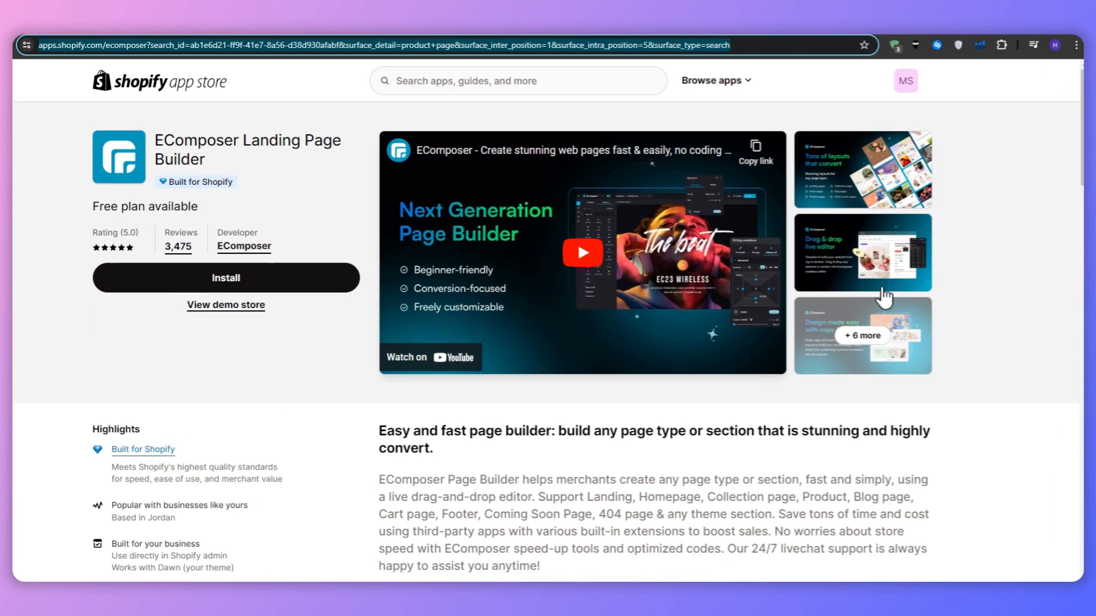
pyautogui.click(880, 283)
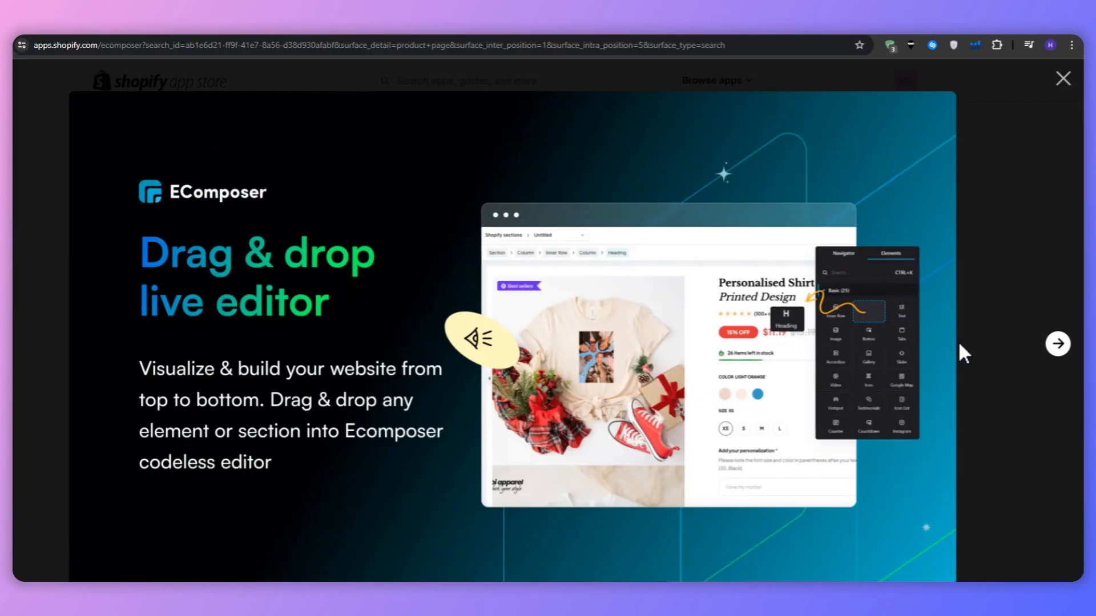
pyautogui.click(1062, 78)
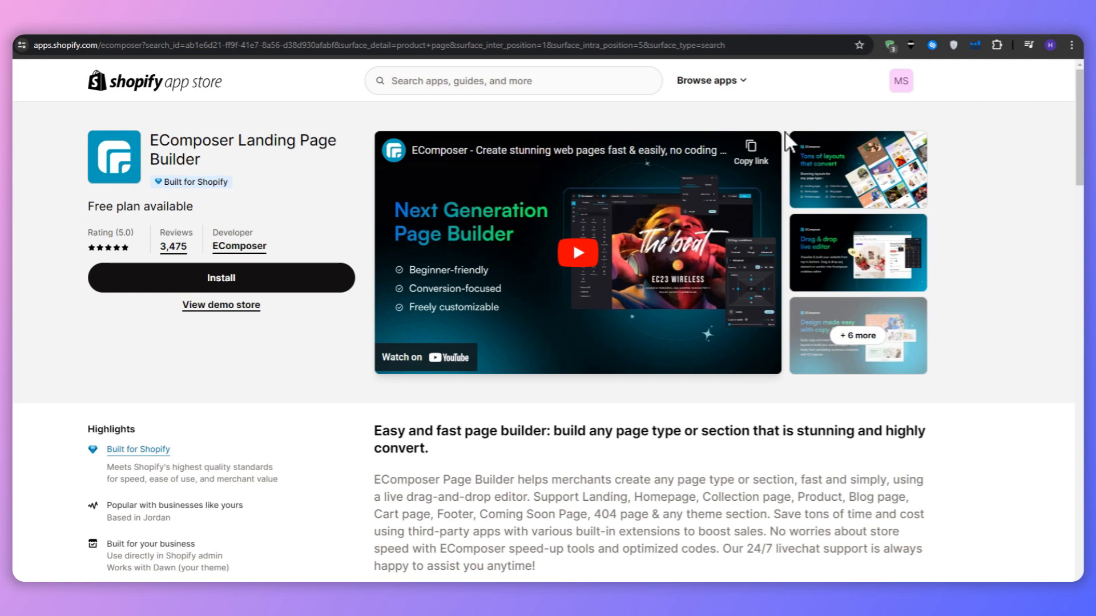
# Step: Open the Shopify pricing page and compare the plans' prices, first-month offers and standout features
pyautogui.click(724, 35)
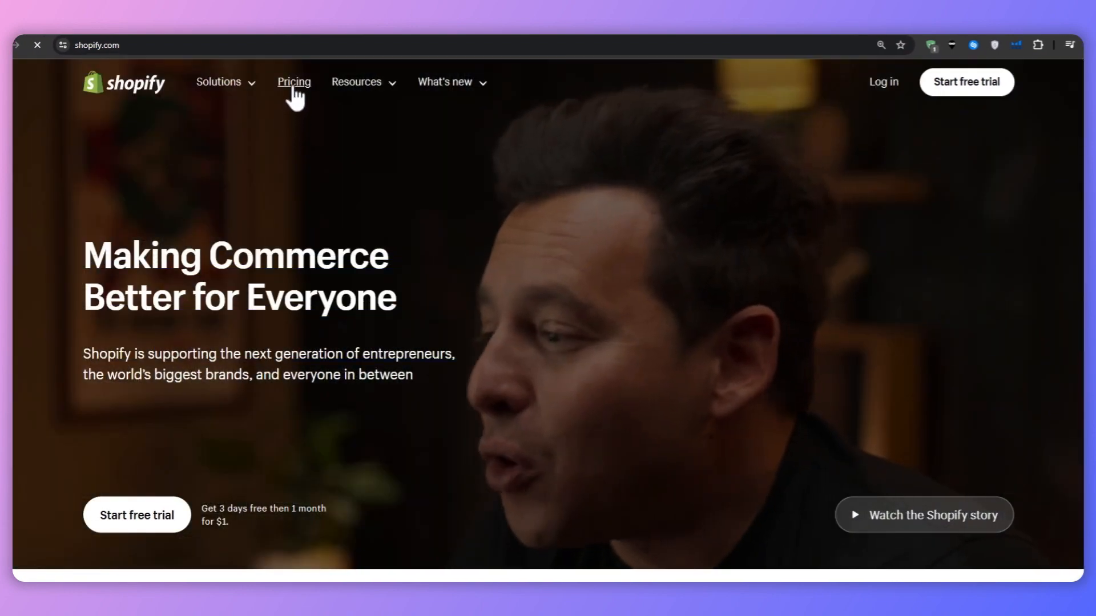
pyautogui.click(294, 95)
pyautogui.scroll(-4, 137, 286)
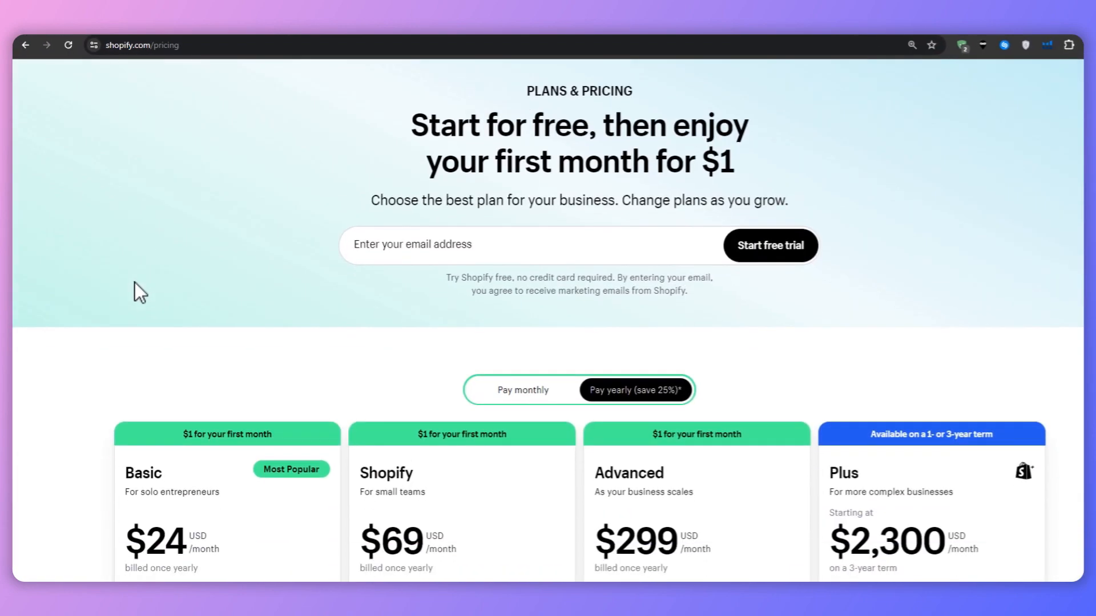
pyautogui.scroll(-2, 123, 286)
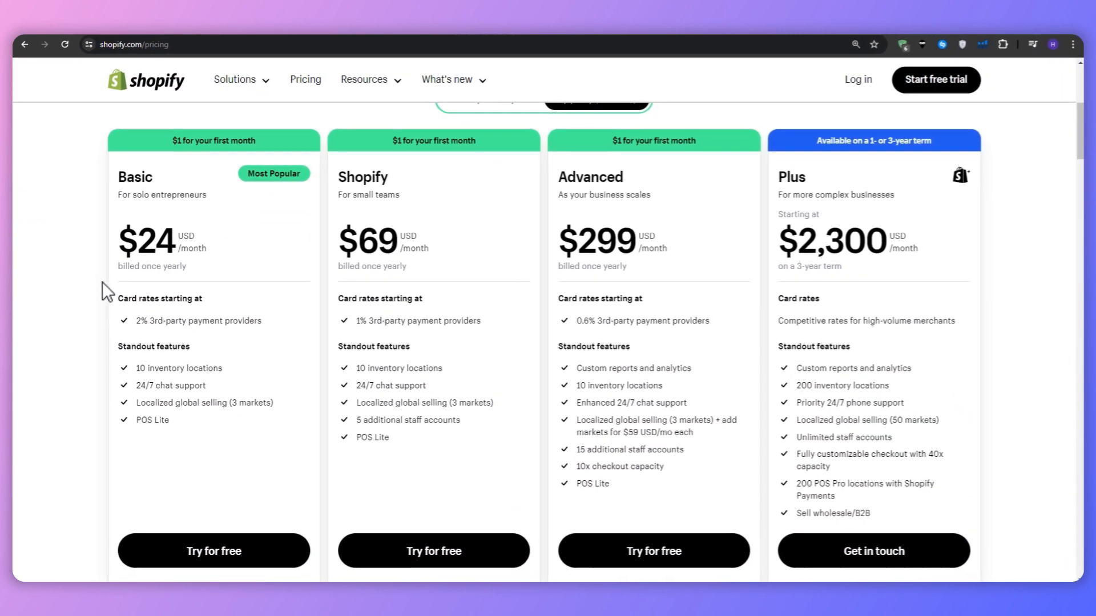
pyautogui.moveTo(172, 141); pyautogui.dragTo(255, 147)
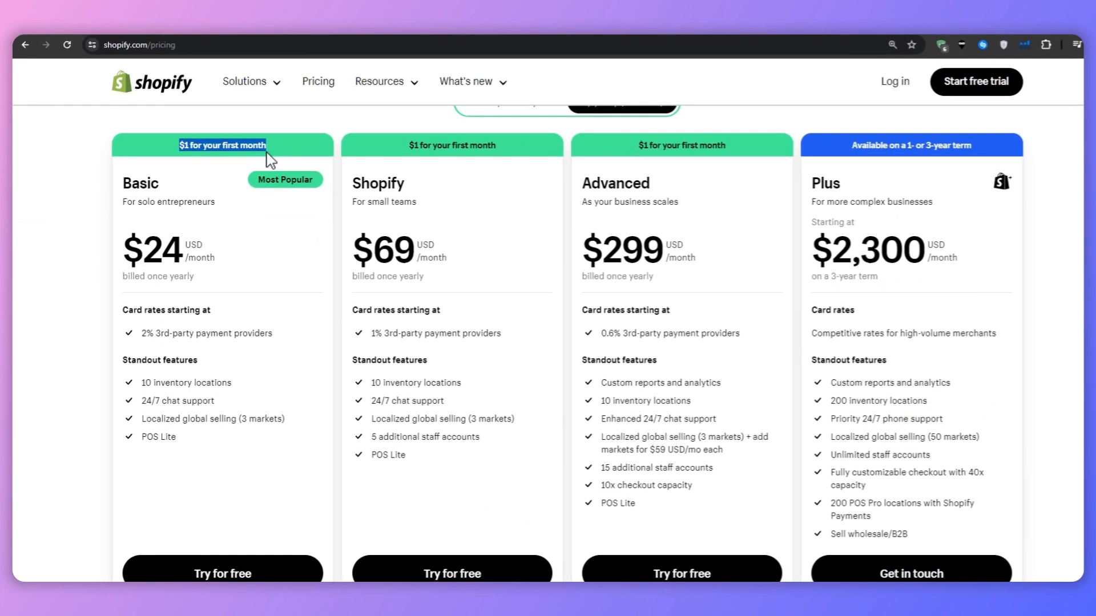
pyautogui.click(255, 148)
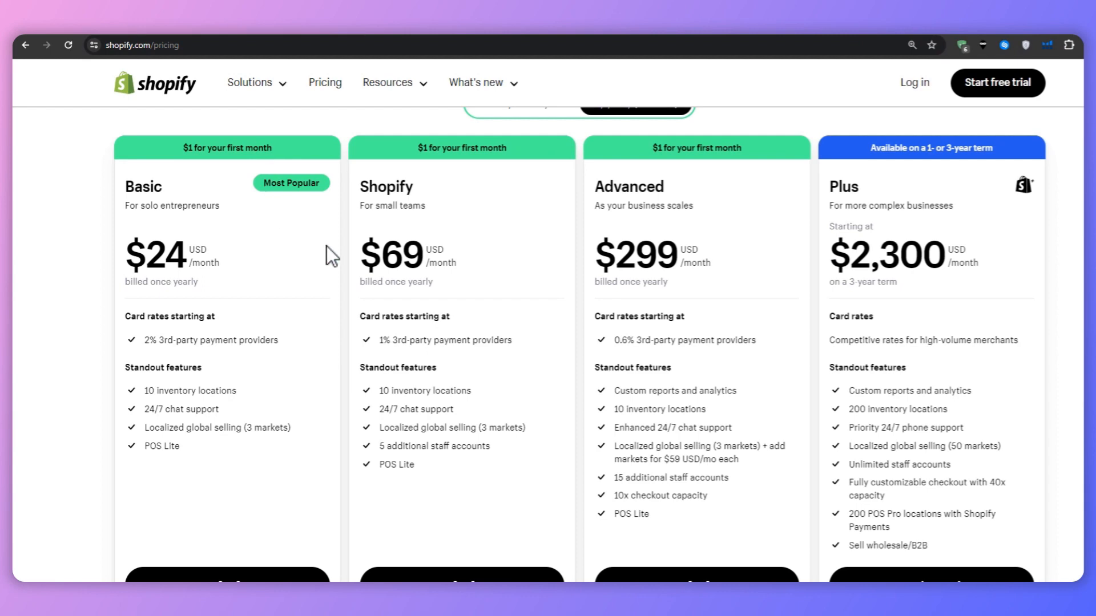
pyautogui.click(378, 287)
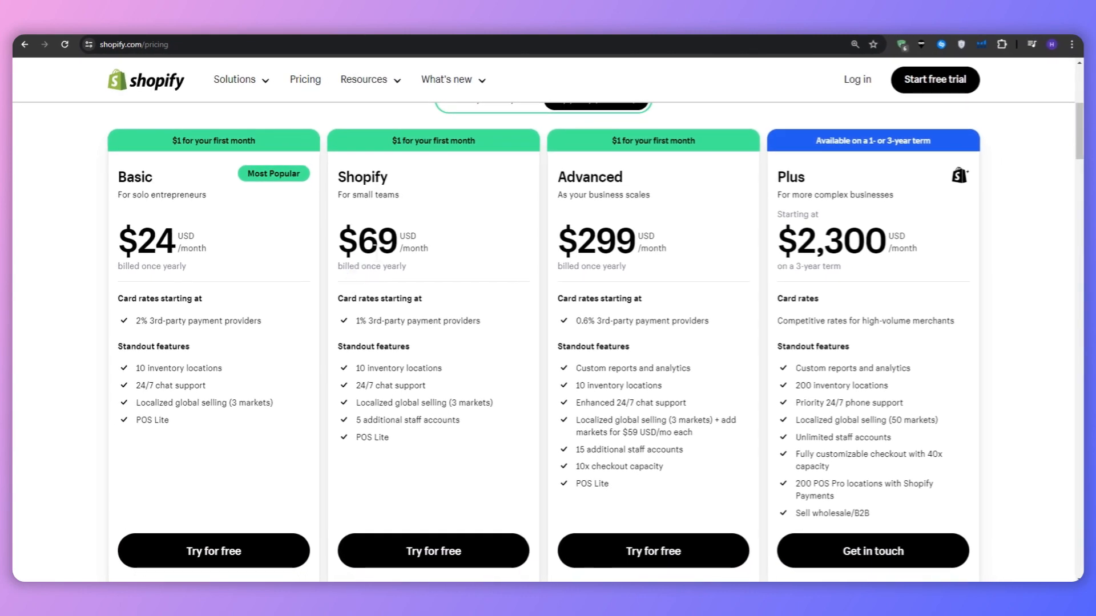
# Step: Switch to the Shopify store admin and start adding a new product
pyautogui.click(784, 36)
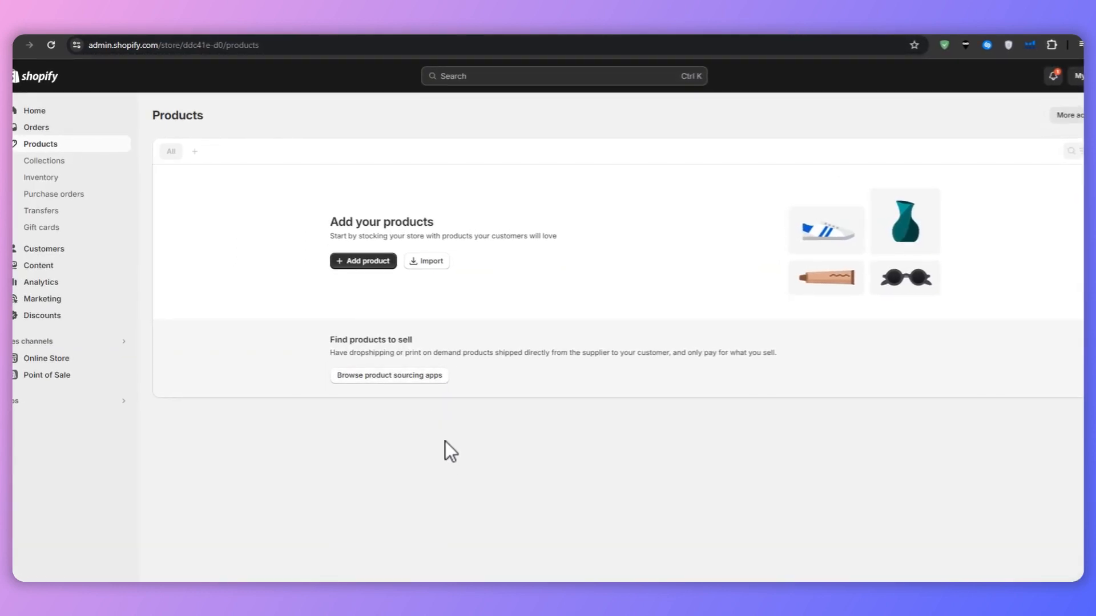
pyautogui.click(359, 265)
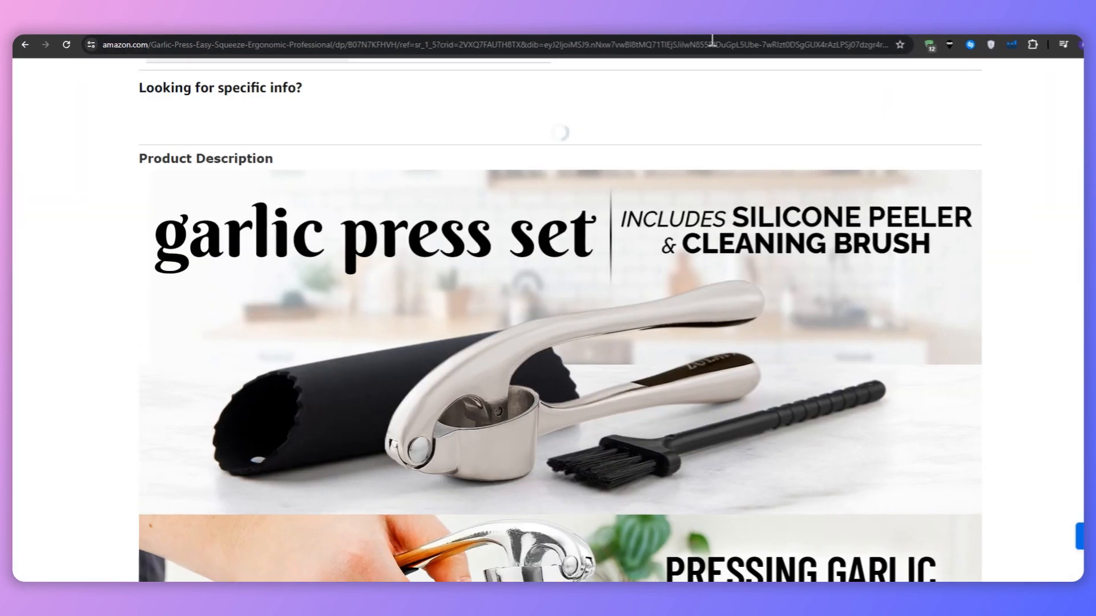
# Step: Look over the Amazon garlic press page's brand section and related product listings, and return to the Shopify pricing page
pyautogui.scroll(7, 354, 246)
pyautogui.scroll(10, 87, 310)
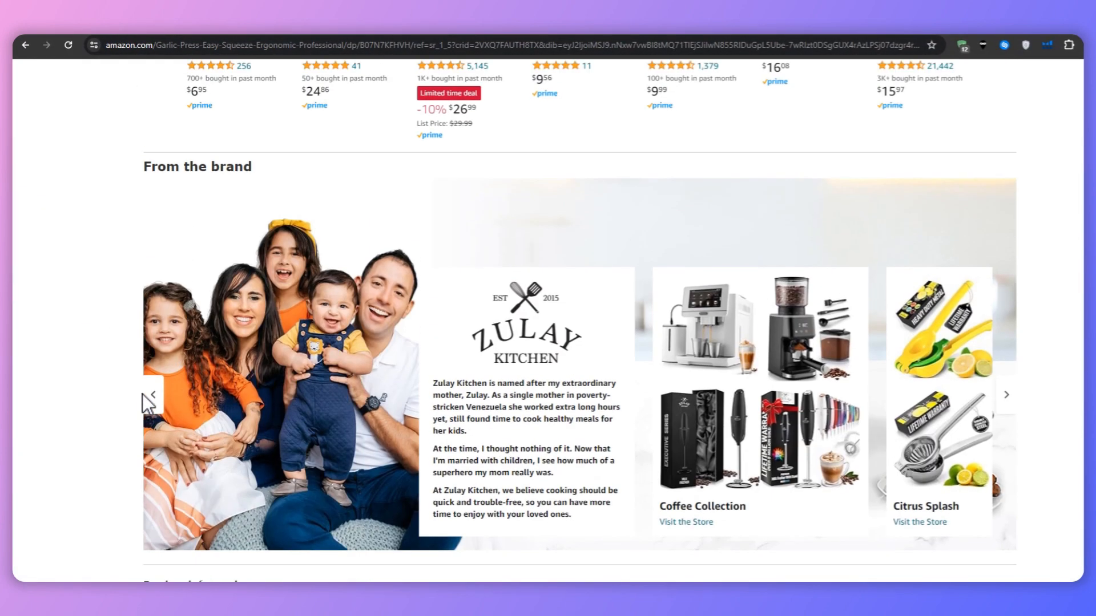
pyautogui.scroll(3, 132, 360)
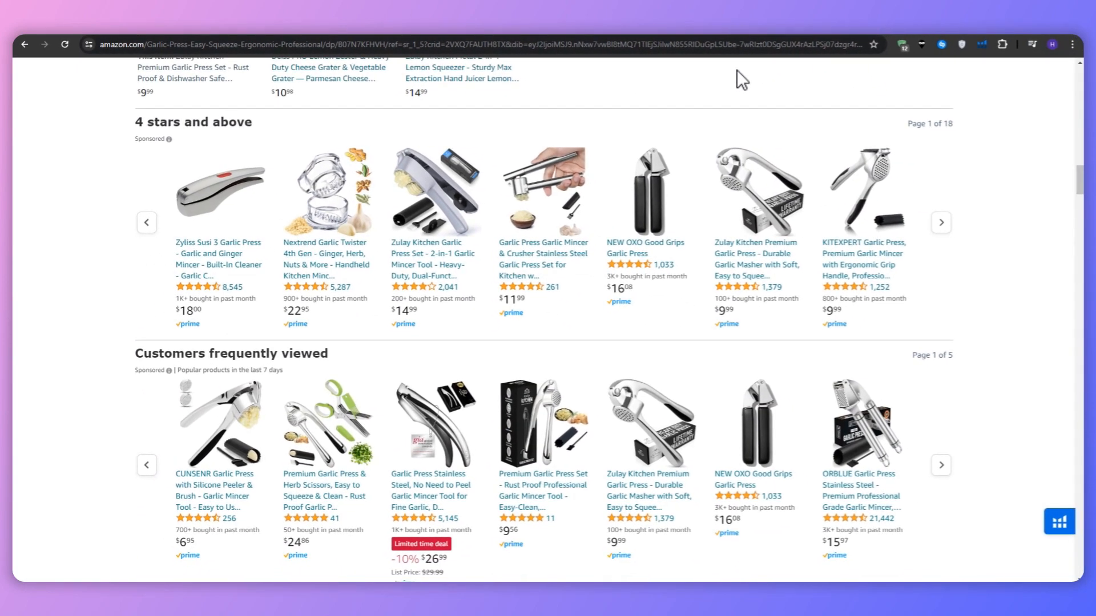
pyautogui.click(751, 30)
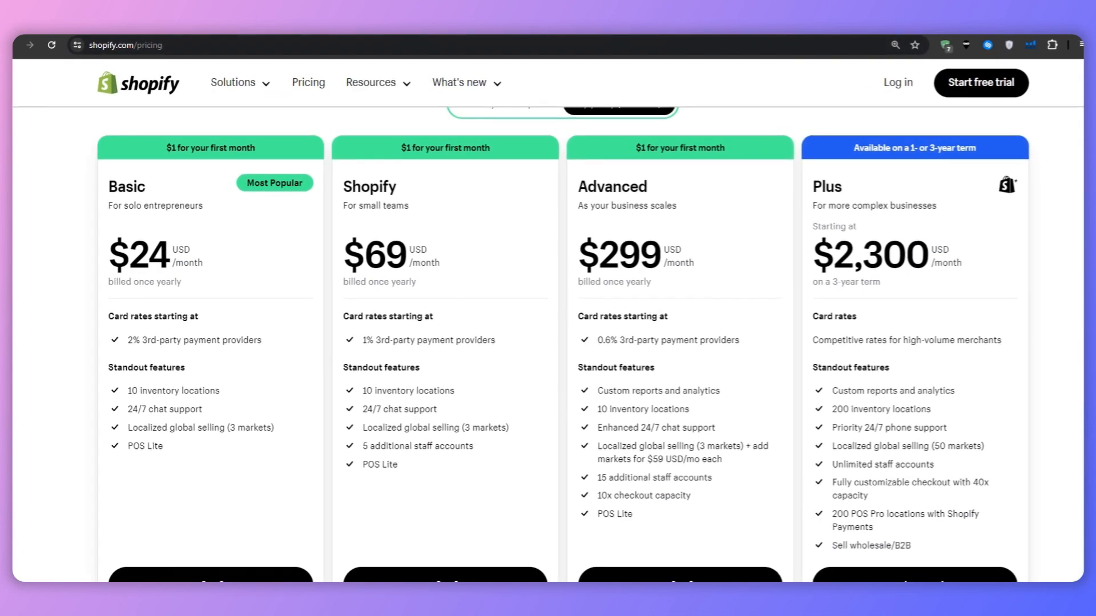
# Step: Title the new product "Green Kitchen Essentials - Reusable storage bags" in the Shopify store admin
pyautogui.click(811, 31)
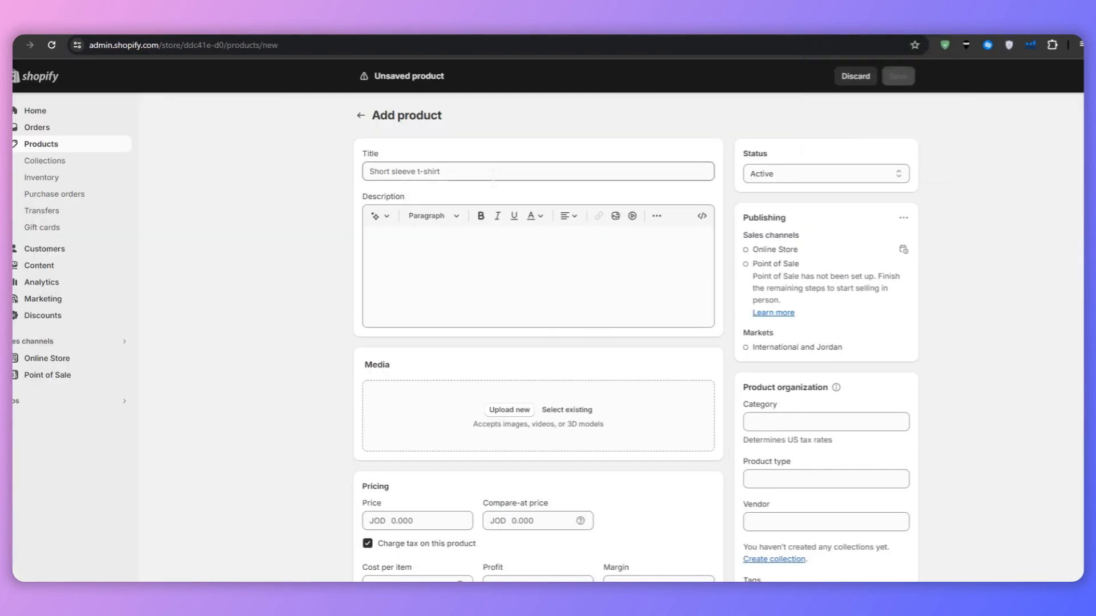
pyautogui.click(491, 177)
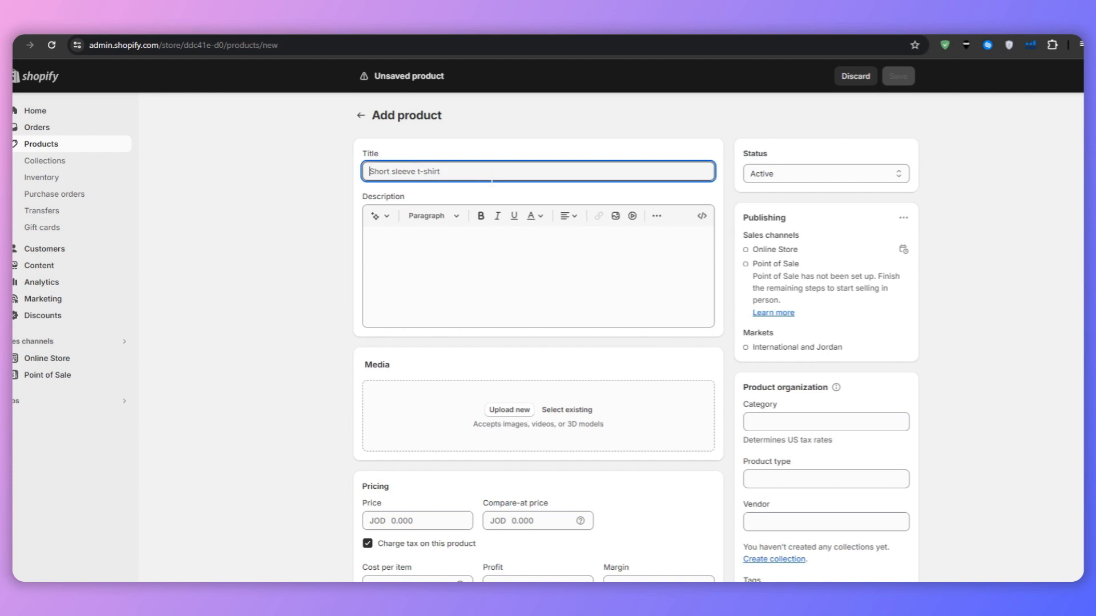
pyautogui.write('S')
pyautogui.press('BackSpace')
pyautogui.write('Green')
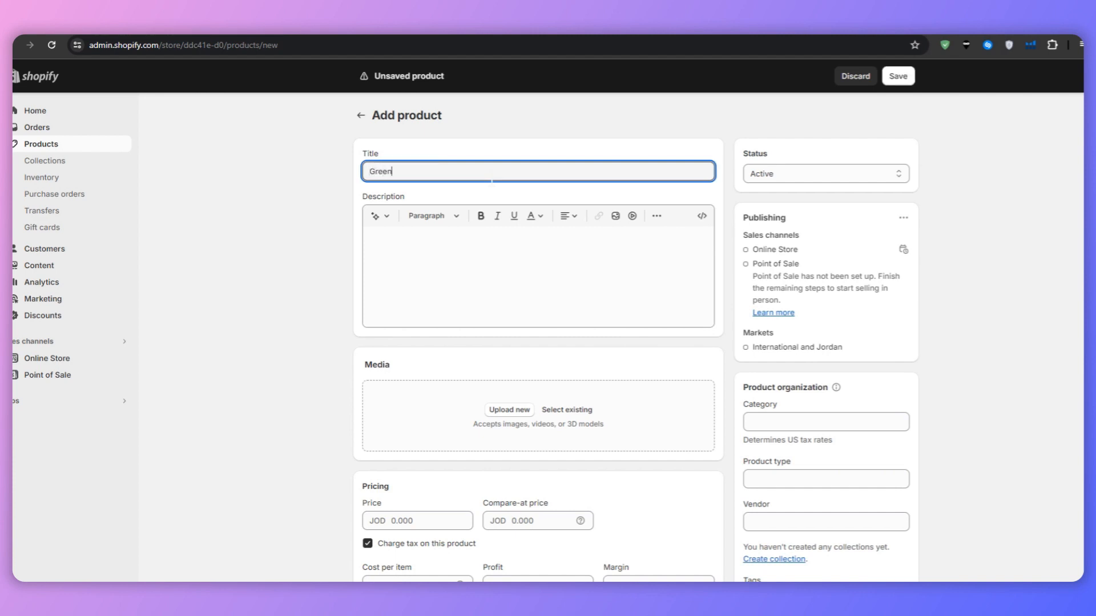
pyautogui.write(' Kitchen Essentials - Reusable storage bags')
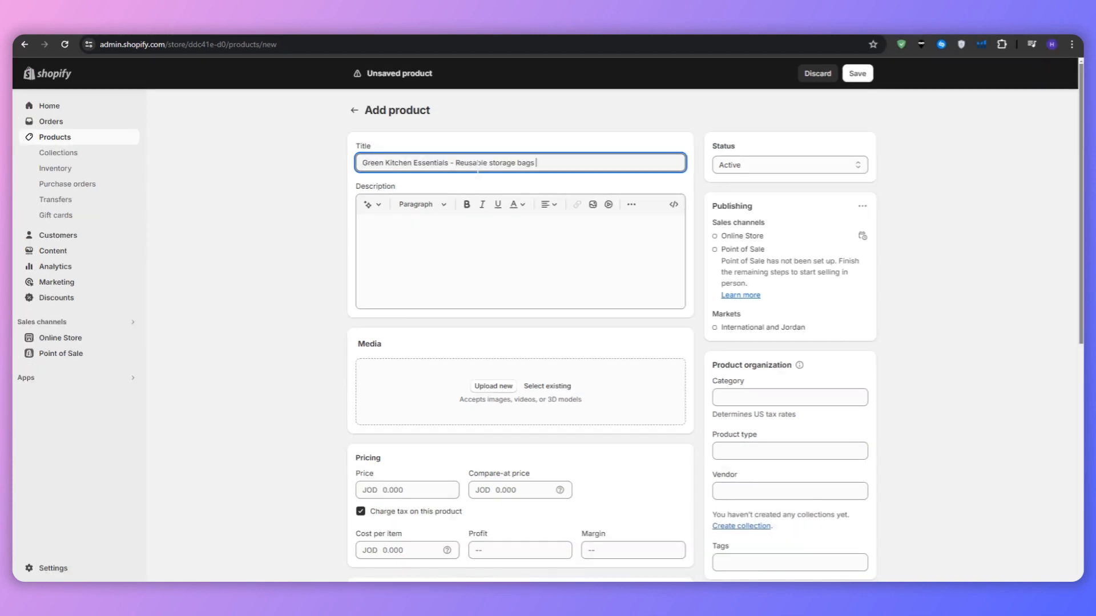
# Step: Add a ™ symbol directly after "Essentials" in the product title
pyautogui.click(448, 163)
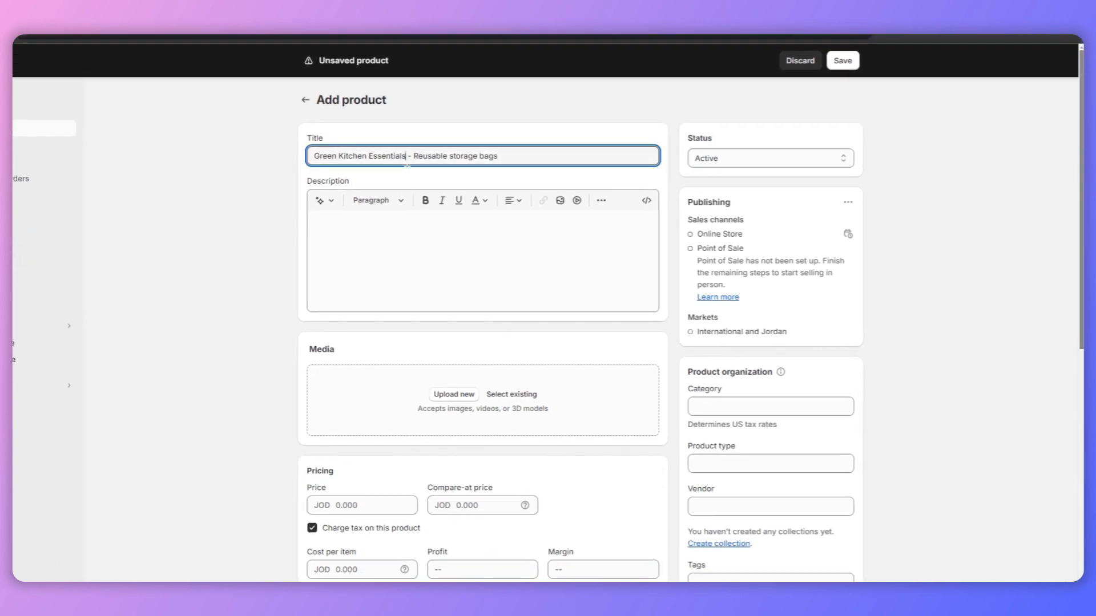
pyautogui.write('™')
pyautogui.press('Tab')
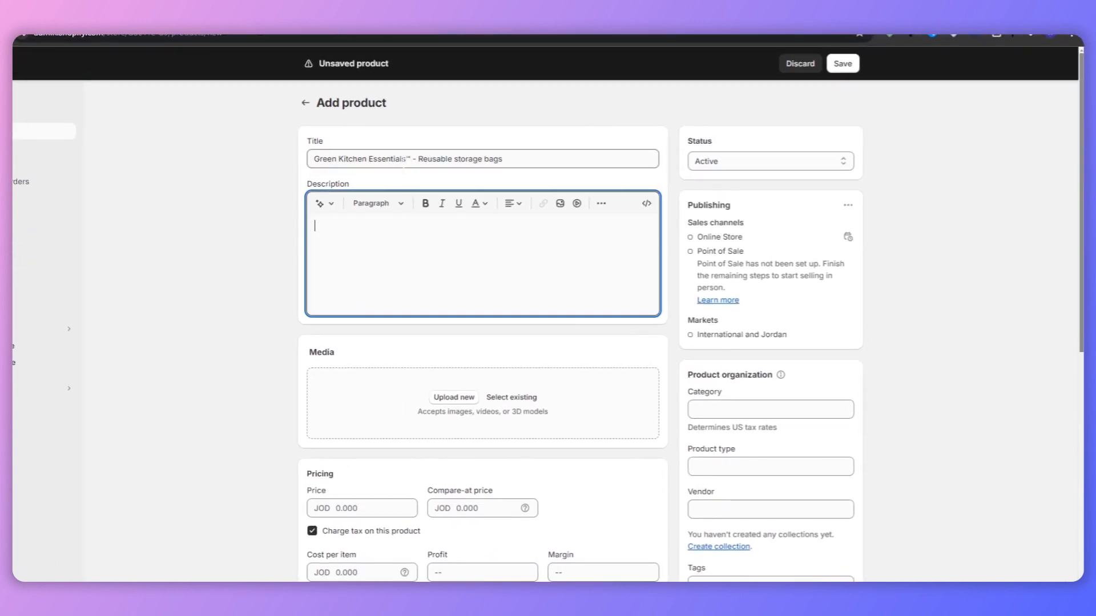
pyautogui.moveTo(410, 159); pyautogui.dragTo(401, 159)
pyautogui.hotkey('alt', 'Left')
pyautogui.click(610, 141)
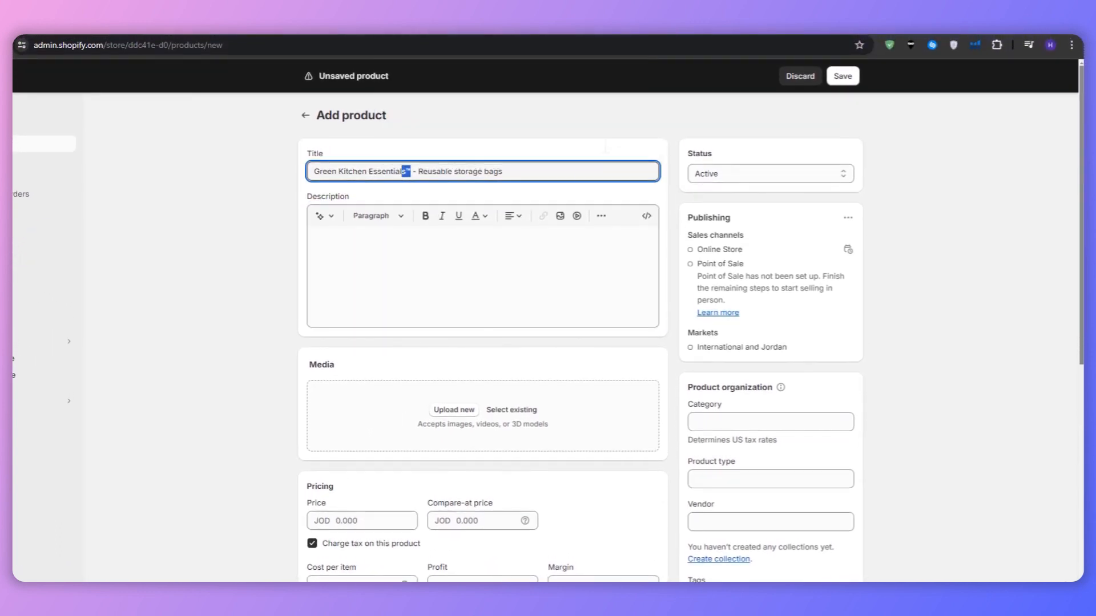
# Step: Open the product description generator and enter "storage bags" as the features and keywords
pyautogui.click(402, 262)
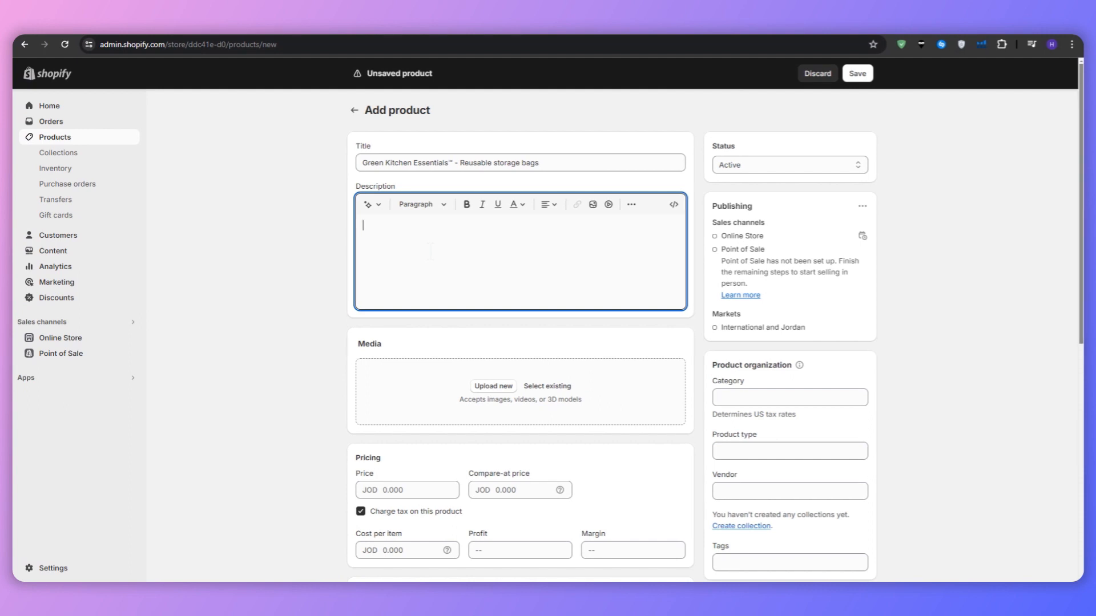
pyautogui.click(369, 205)
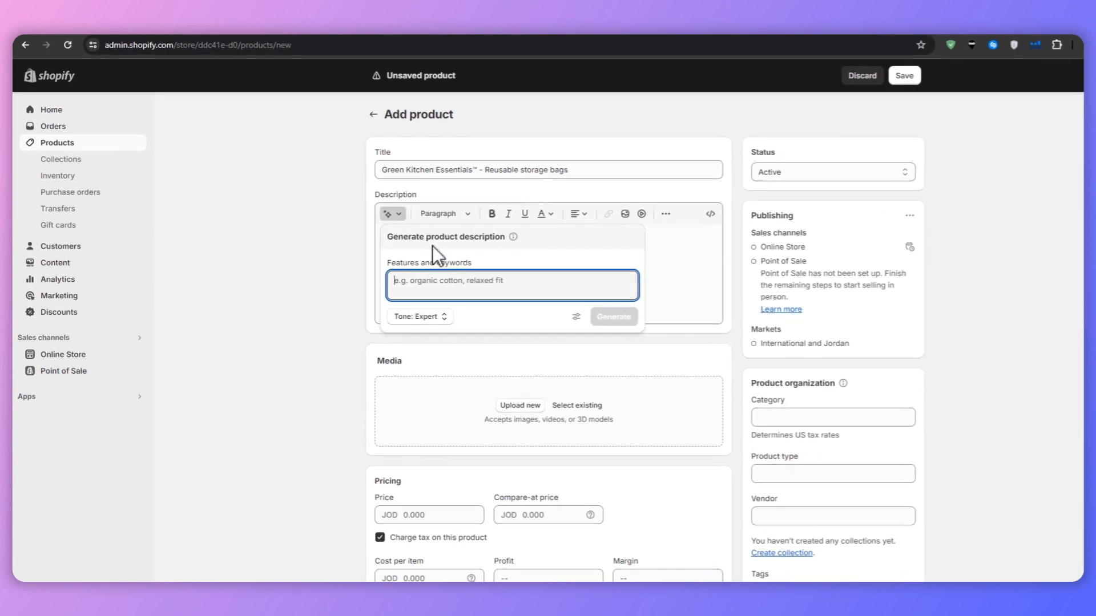
pyautogui.write('storage bags')
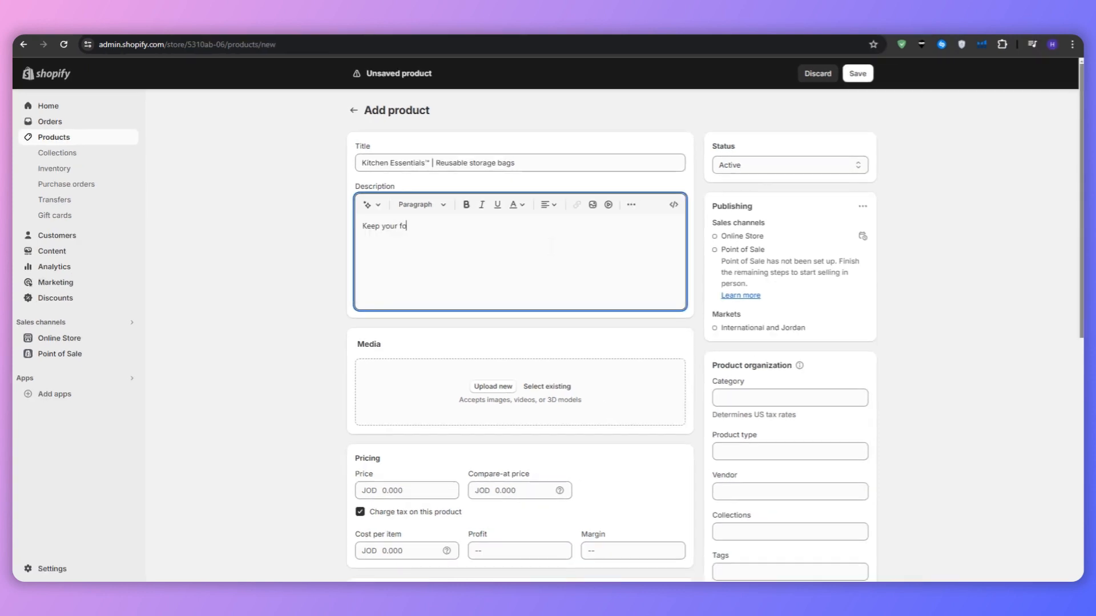
# Step: Write the product description as two lines, "Keep your food fresh" and "Durable, easy to clean"
pyautogui.write('od fresh ')
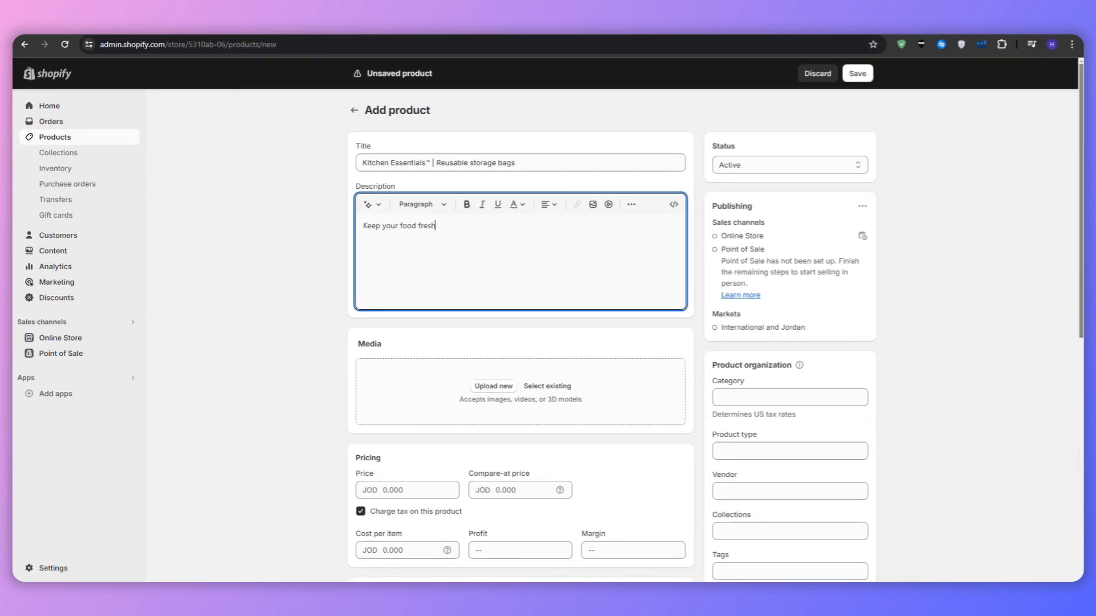
pyautogui.write('Durable, easy to clean')
pyautogui.hotkey('shift', 'Up')
pyautogui.hotkey('shift', 'Up')
pyautogui.click(375, 205)
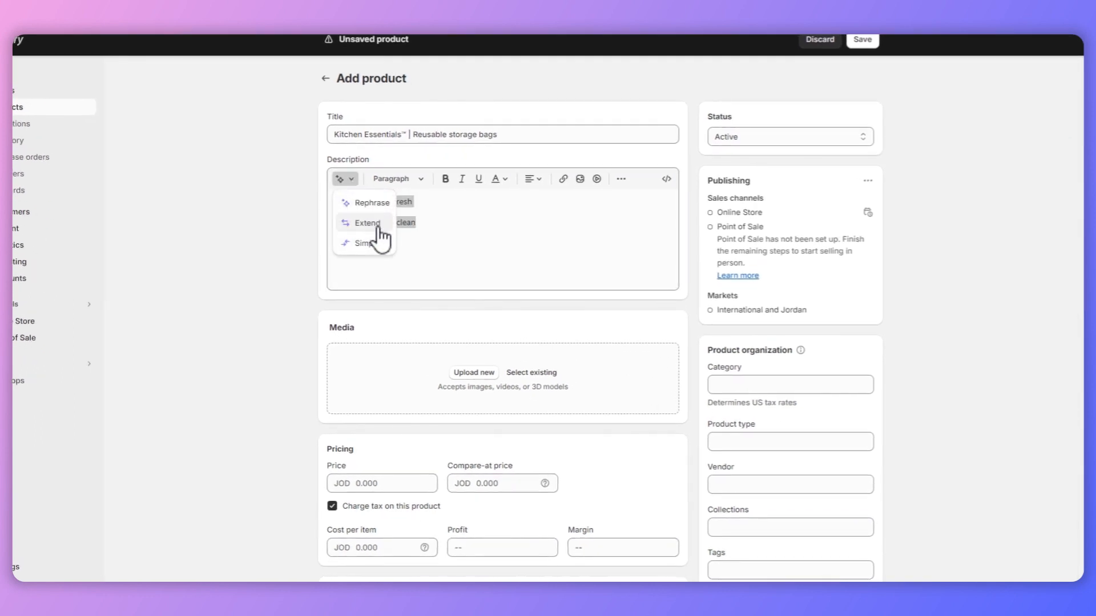
pyautogui.click(429, 224)
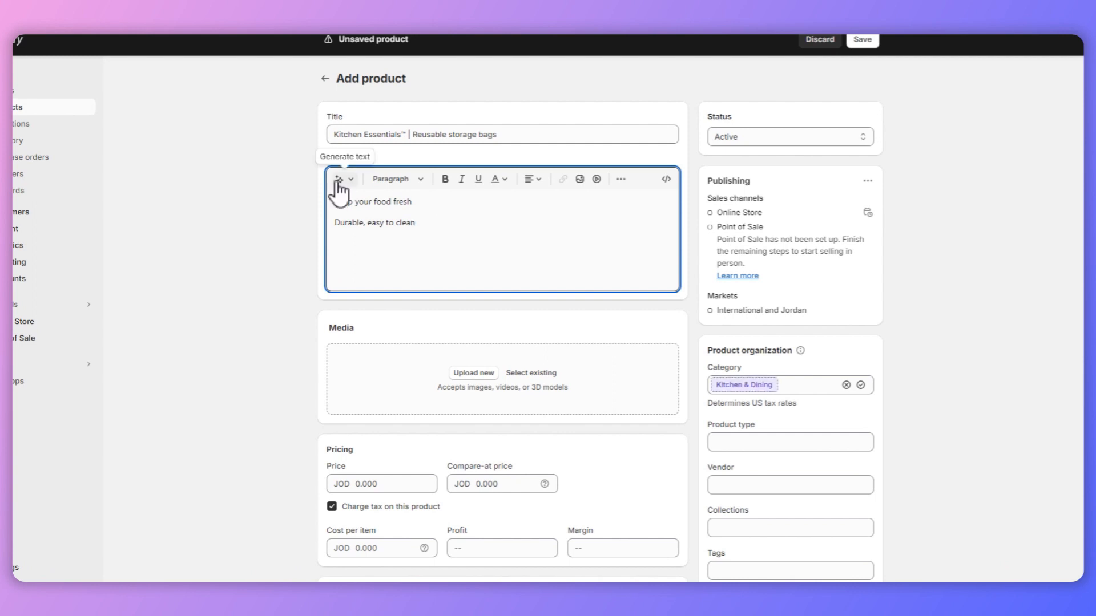
# Step: Move the description text into the description generator's keywords, add "reusable storage bags" between its lines, and keep the generated description
pyautogui.hotkey('ctrl', 'a')
pyautogui.hotkey('ctrl', 'c')
pyautogui.press('BackSpace')
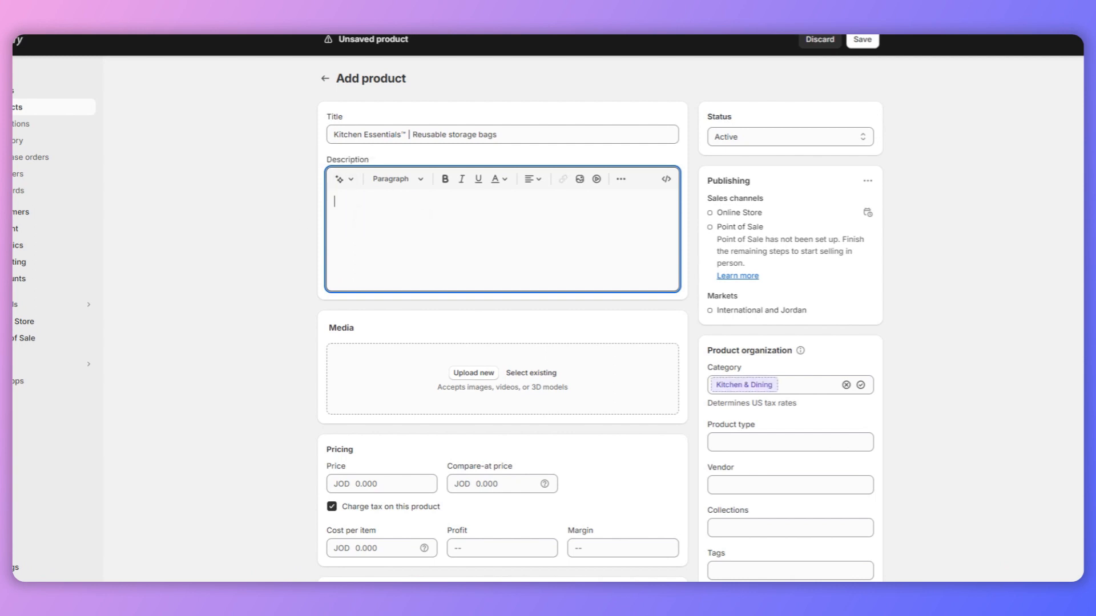
pyautogui.click(344, 180)
pyautogui.hotkey('ctrl', 'v')
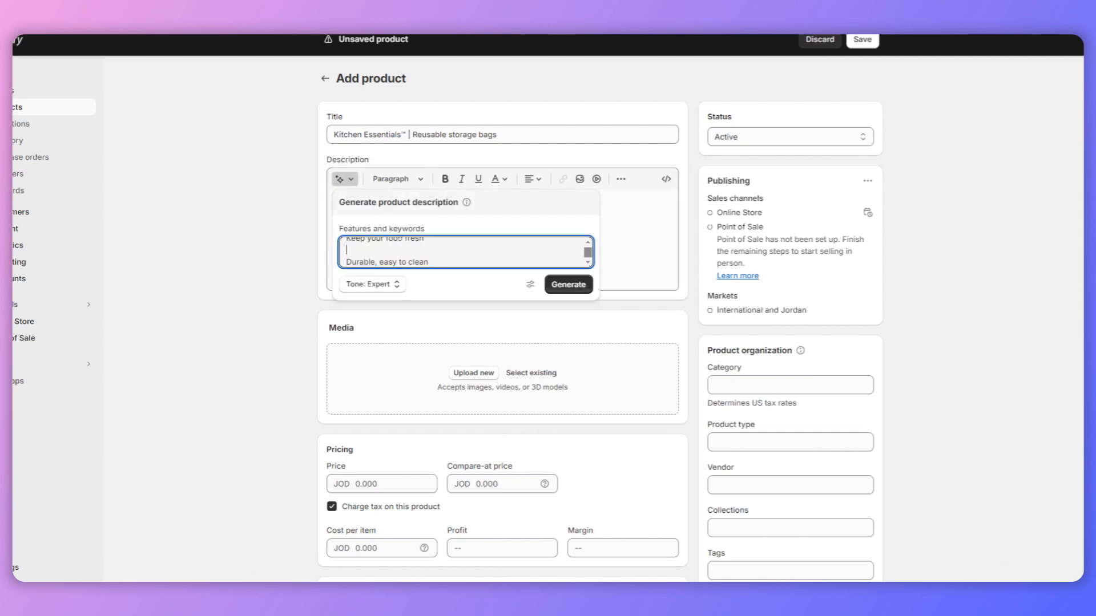
pyautogui.write('ge bags')
pyautogui.click(565, 284)
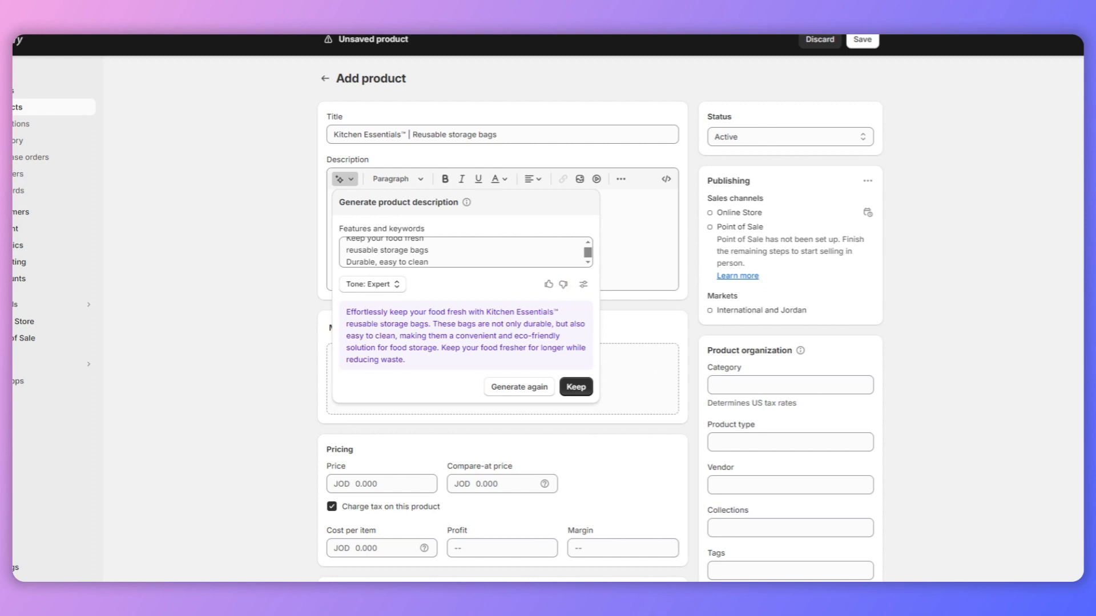
pyautogui.click(575, 387)
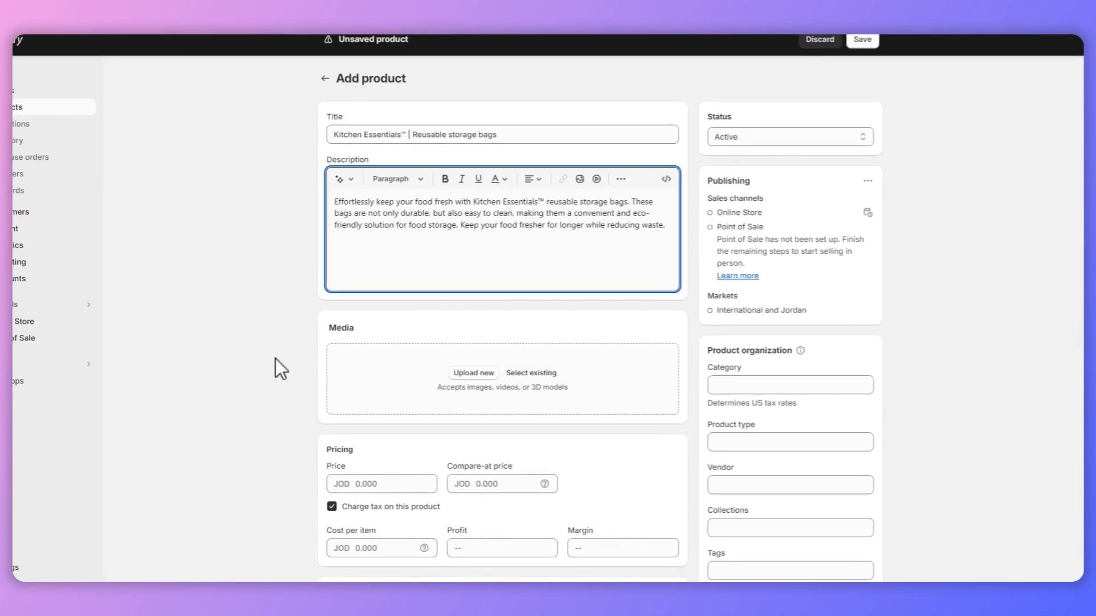
# Step: Switch to Alibaba and browse the reusable storage bags listings, viewing another photo of the customized vacuum food bag listing
pyautogui.click(276, 357)
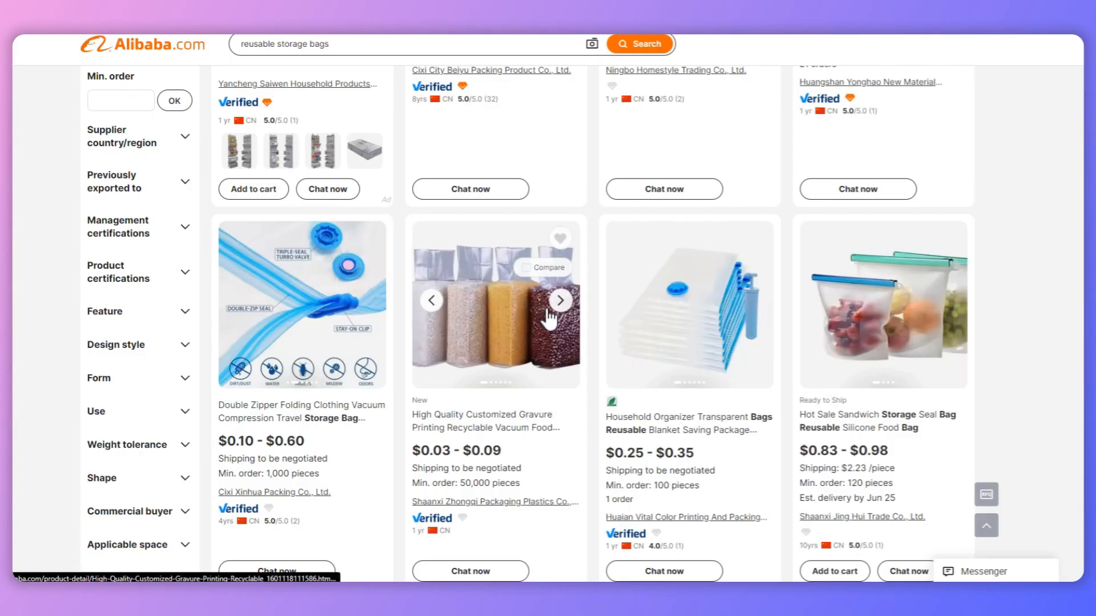
pyautogui.click(560, 300)
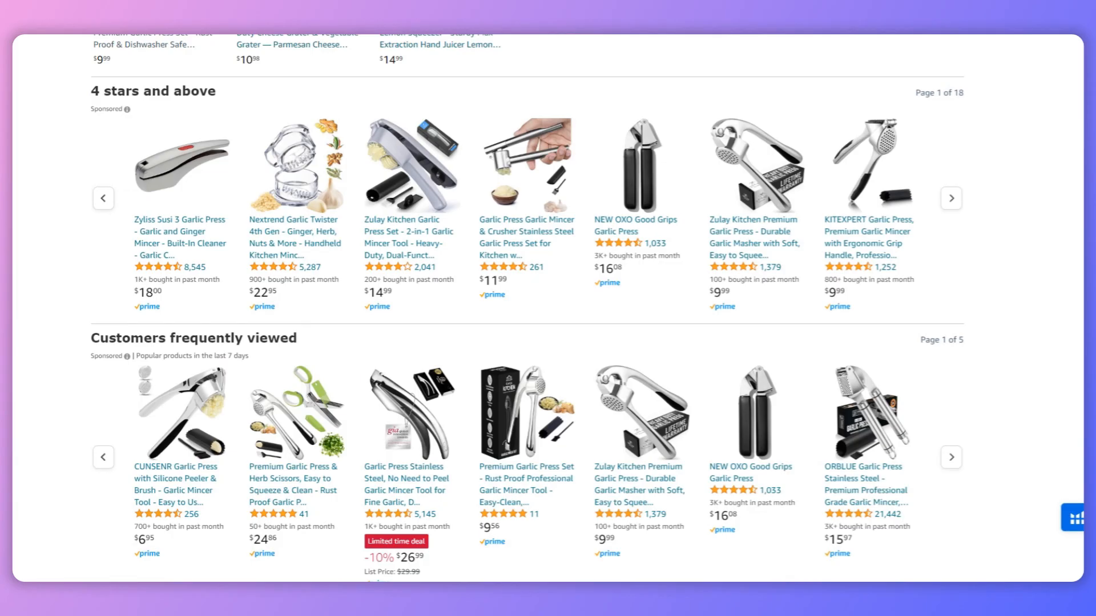
pyautogui.scroll(10, 580, 227)
pyautogui.scroll(10, 592, 242)
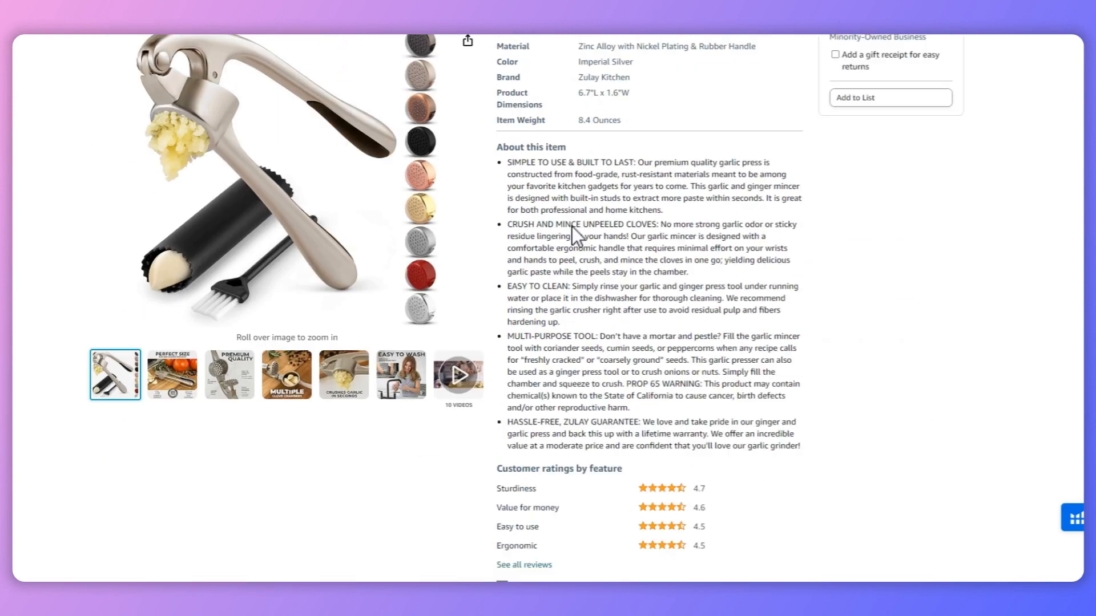
# Step: Search Amazon for "food storage bags" and open the 12 x 16 plastic produce bag roll listing with 350 bags
pyautogui.tripleClick(400, 69)
pyautogui.write('garl')
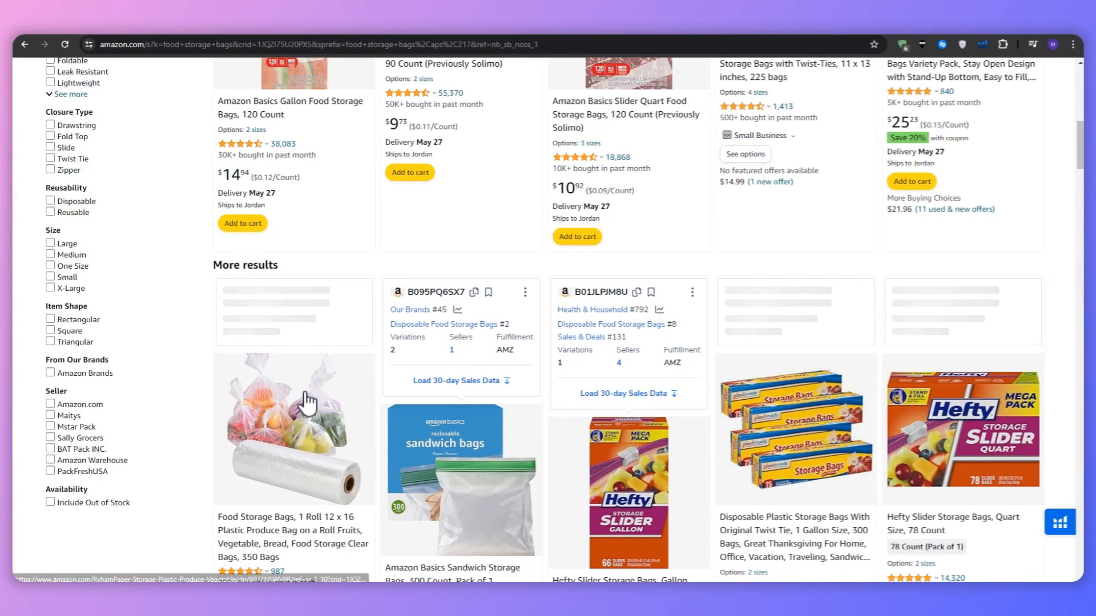
pyautogui.scroll(-4, 304, 395)
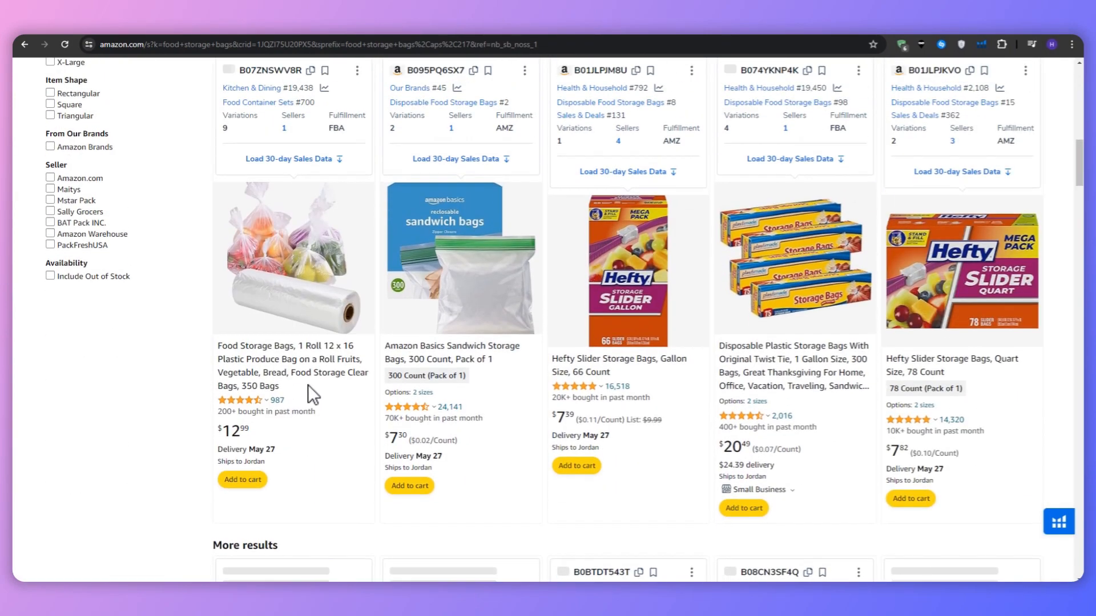
pyautogui.click(293, 326)
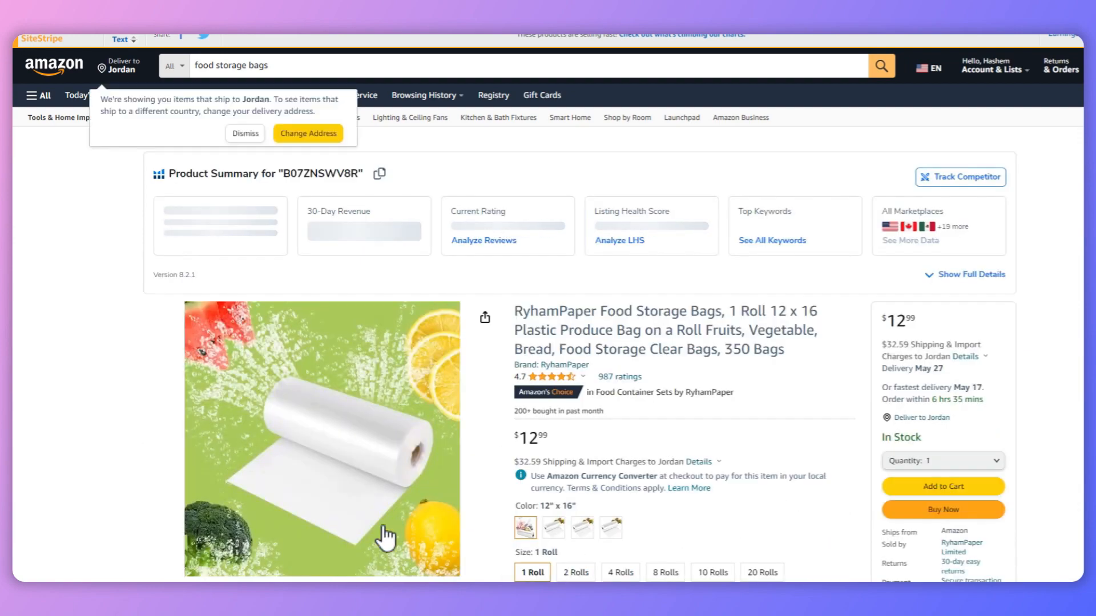
# Step: Examine the produce bag listing's photos, including the "Multifunctional" image, and enlarge that image
pyautogui.scroll(-2, 384, 513)
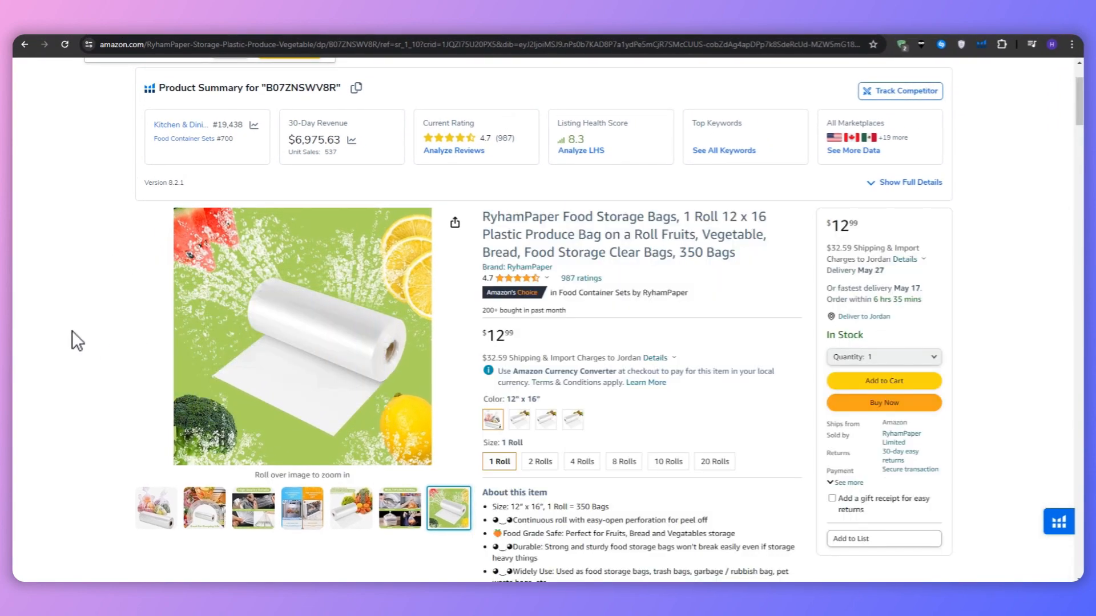
pyautogui.scroll(-2, 80, 343)
pyautogui.moveTo(393, 407)
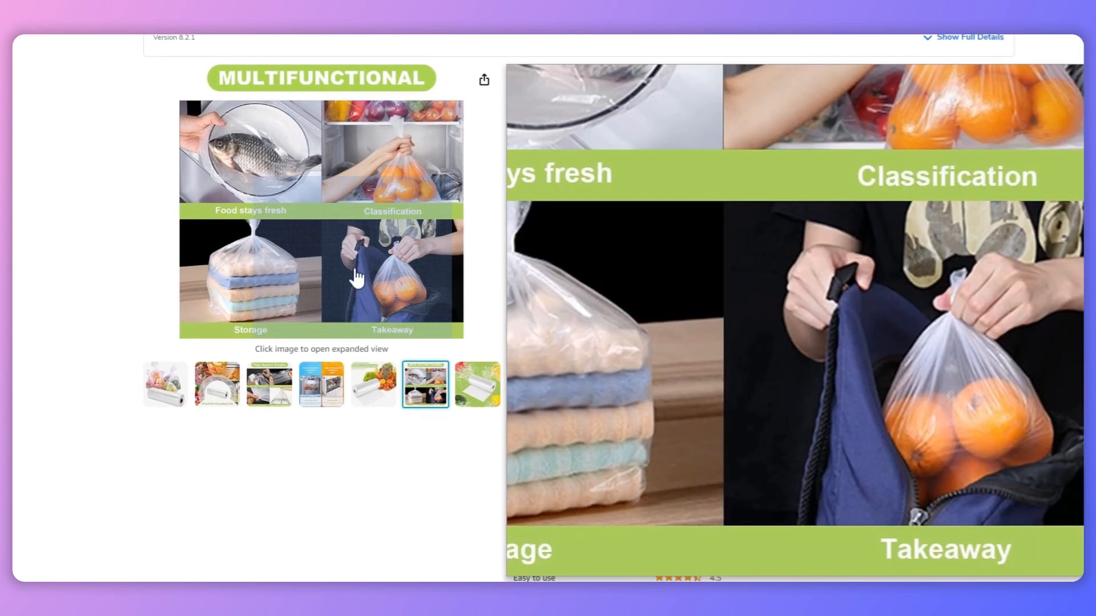
pyautogui.click(300, 274)
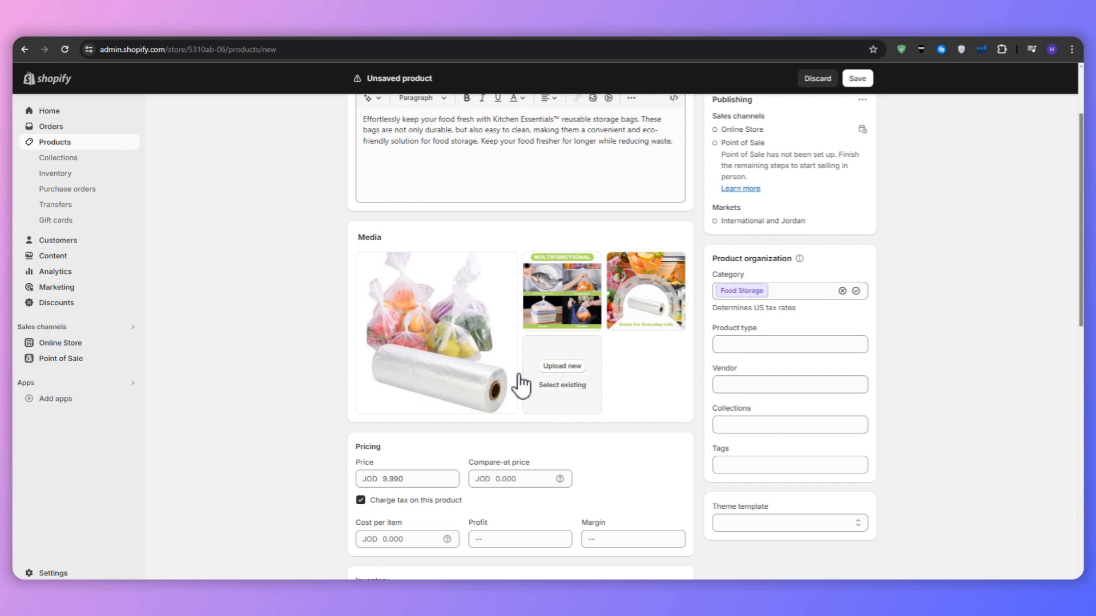
# Step: Add another product option named "Medium" with the value "Snack Sized" to the storage bags' variants
pyautogui.scroll(2, 176, 346)
pyautogui.scroll(-4, 176, 342)
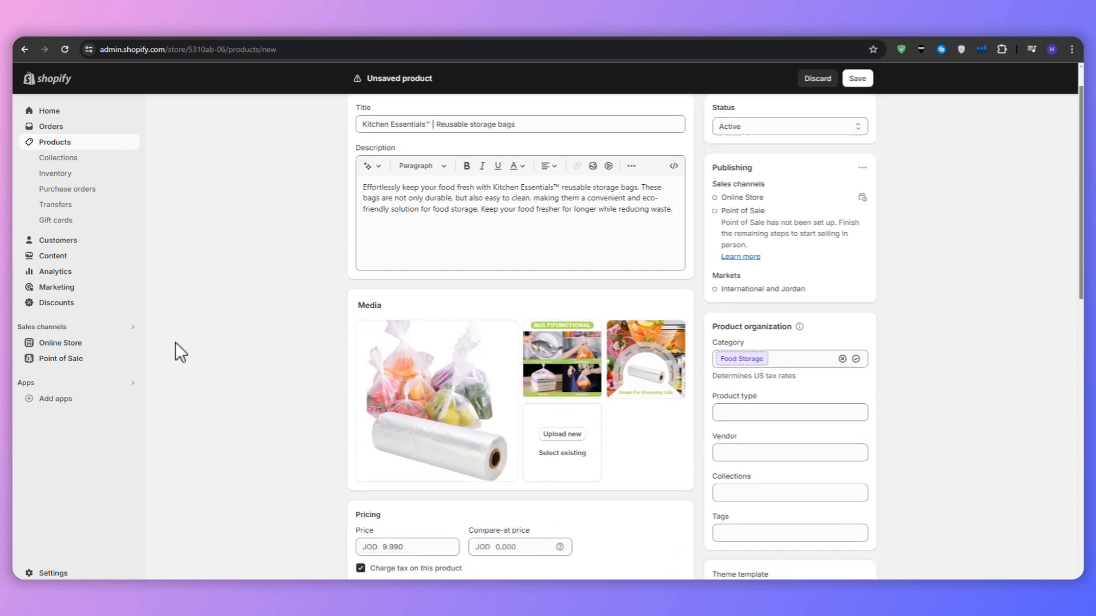
pyautogui.scroll(-1, 174, 340)
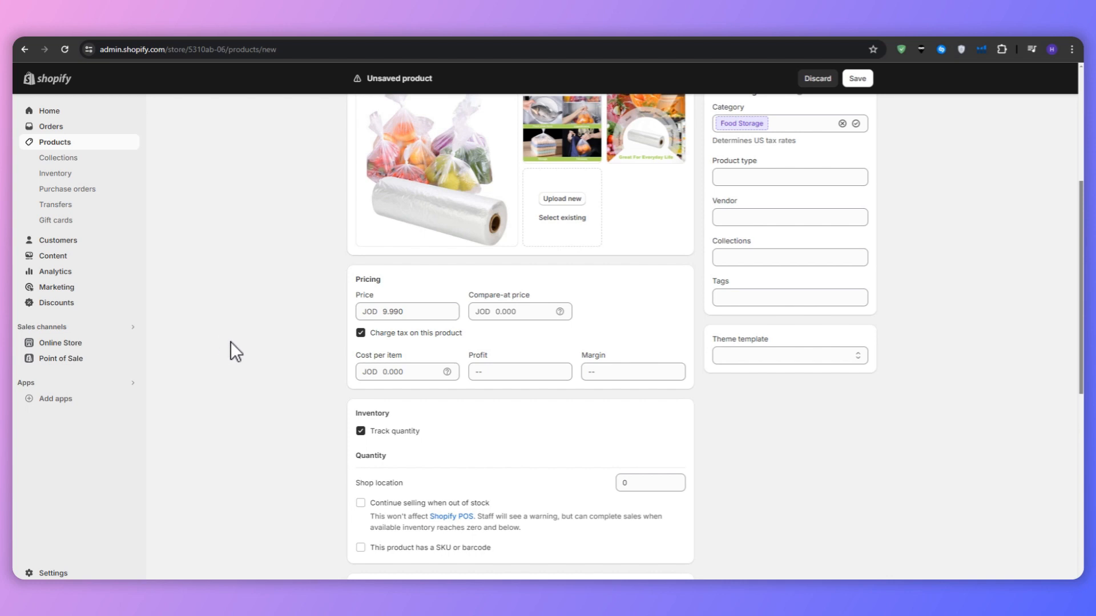
pyautogui.scroll(-6, 230, 342)
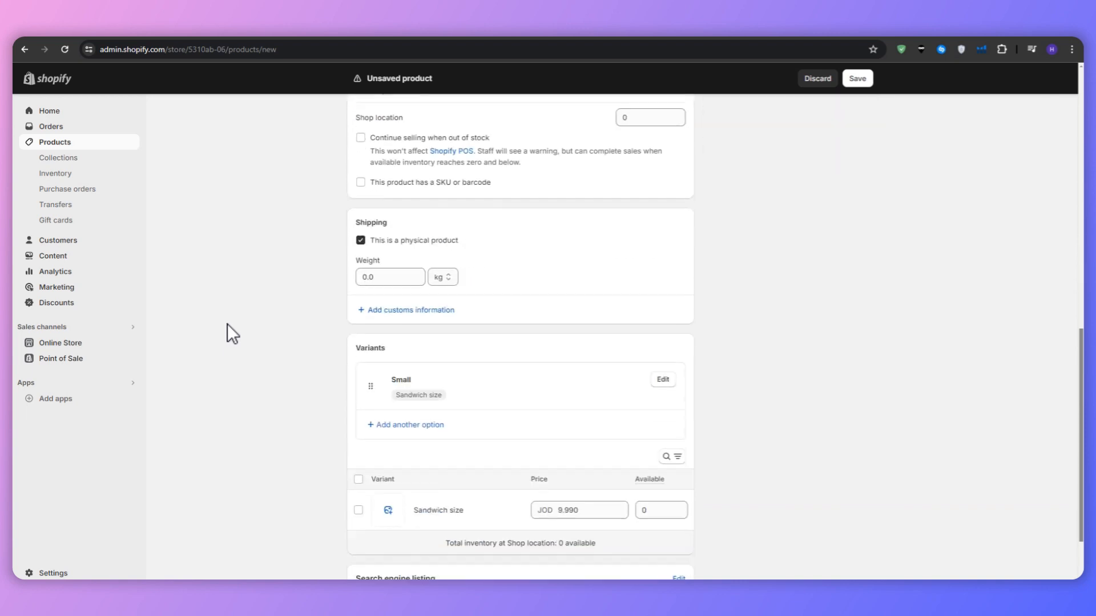
pyautogui.scroll(-1, 227, 324)
pyautogui.scroll(-1, 228, 329)
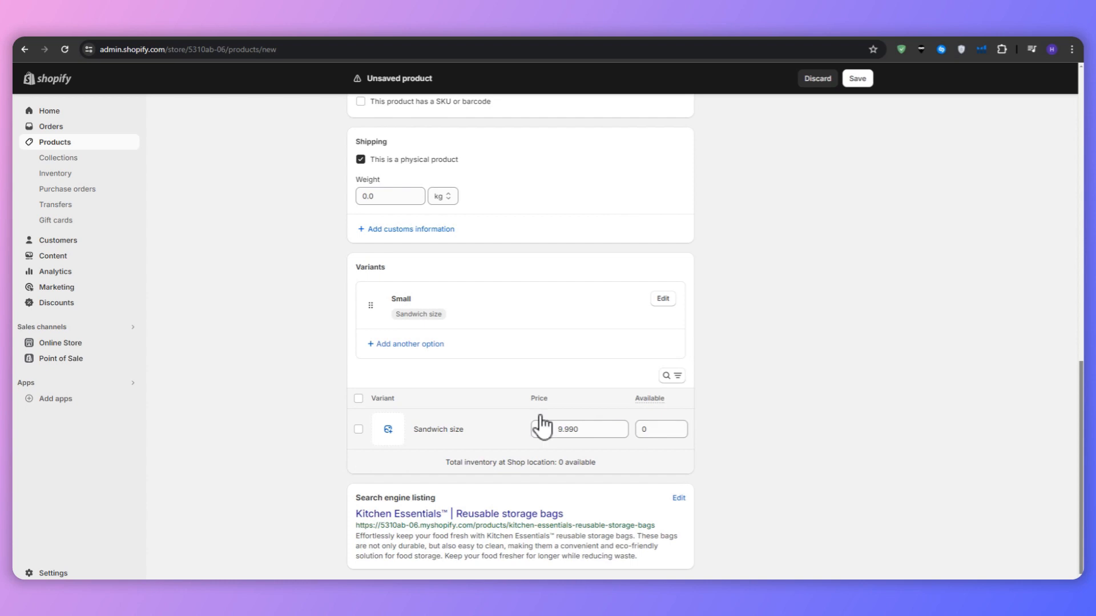
pyautogui.click(404, 345)
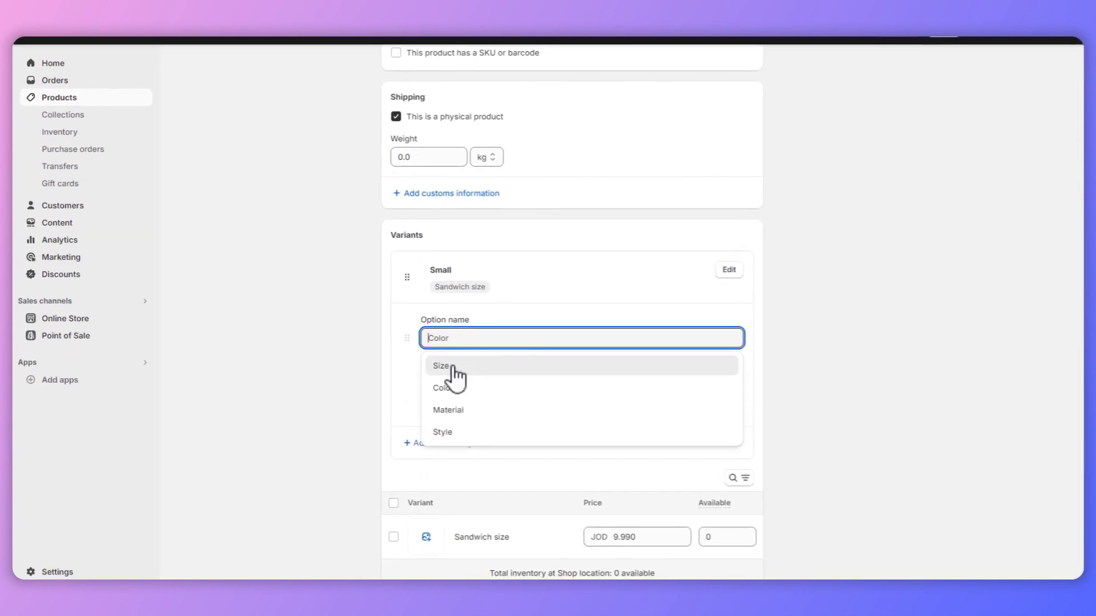
pyautogui.write('Medium')
pyautogui.click(465, 370)
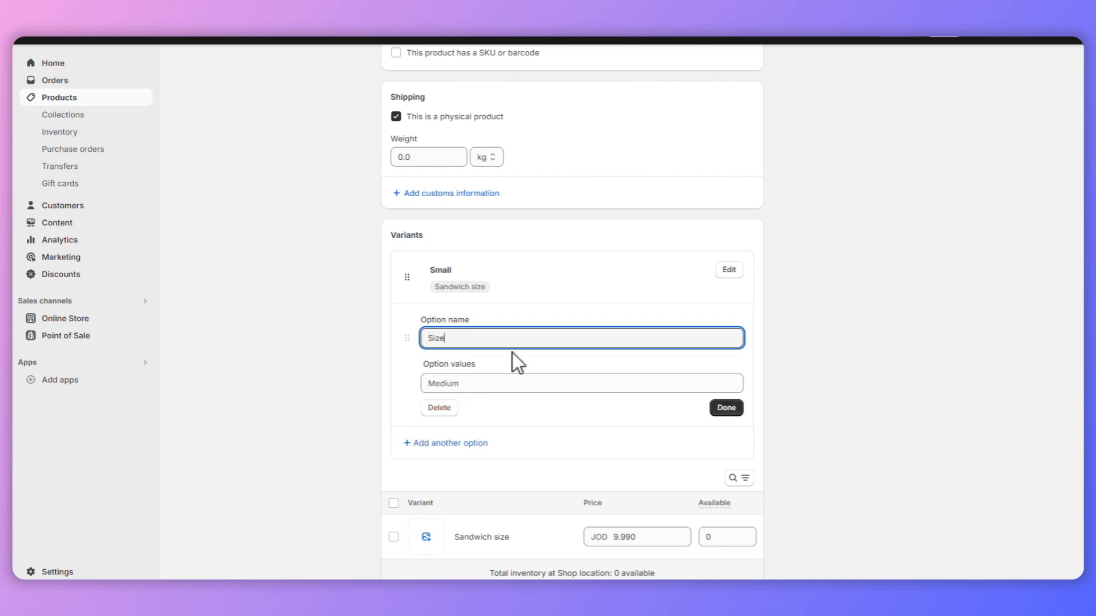
pyautogui.click(562, 338)
pyautogui.write('Medium')
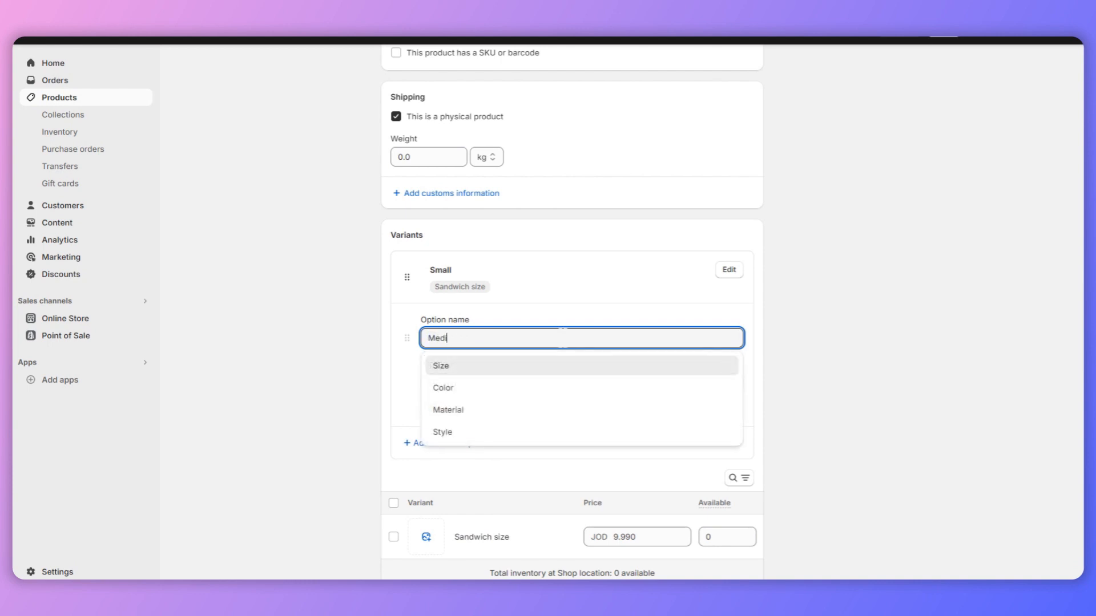
pyautogui.press('Tab')
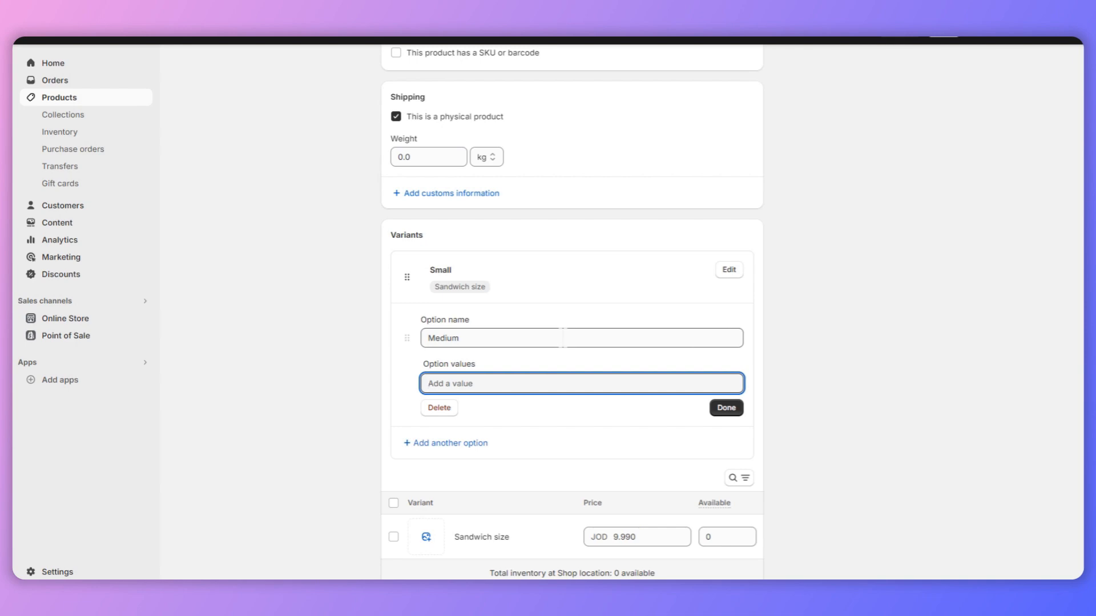
pyautogui.write('Snack Sized')
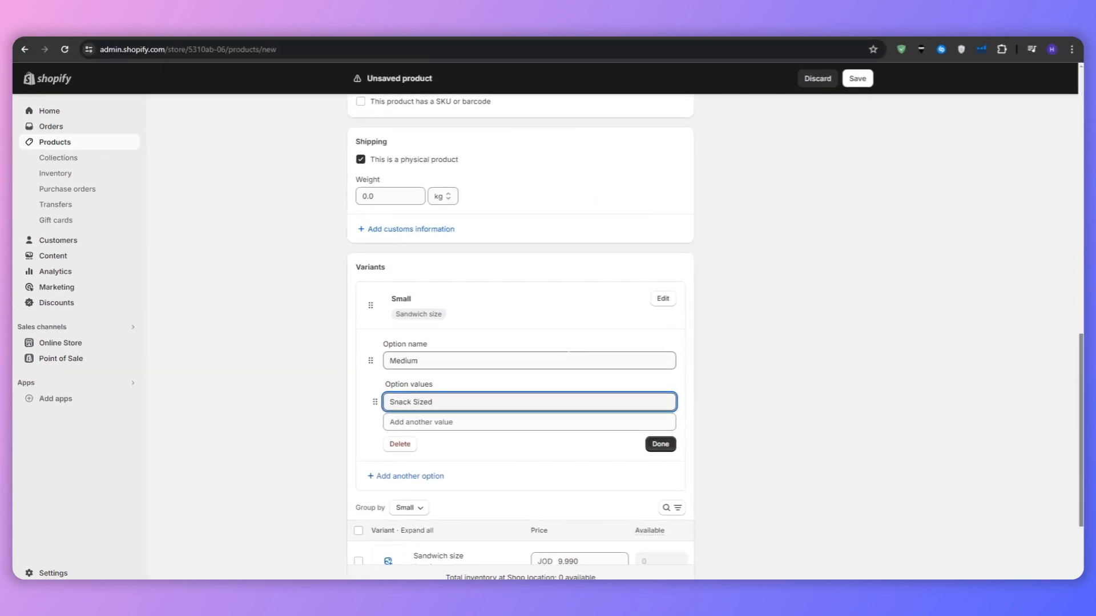
pyautogui.click(659, 446)
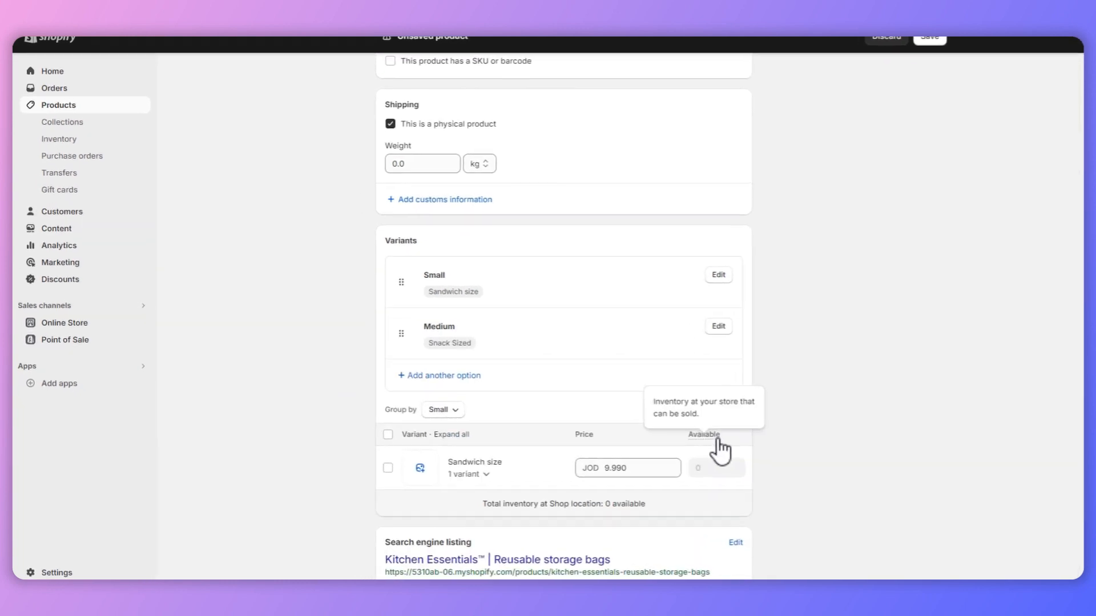
# Step: Expand the Sandwich size variant, set the Snack Sized price to JOD 12.99, and collapse the group again
pyautogui.click(491, 476)
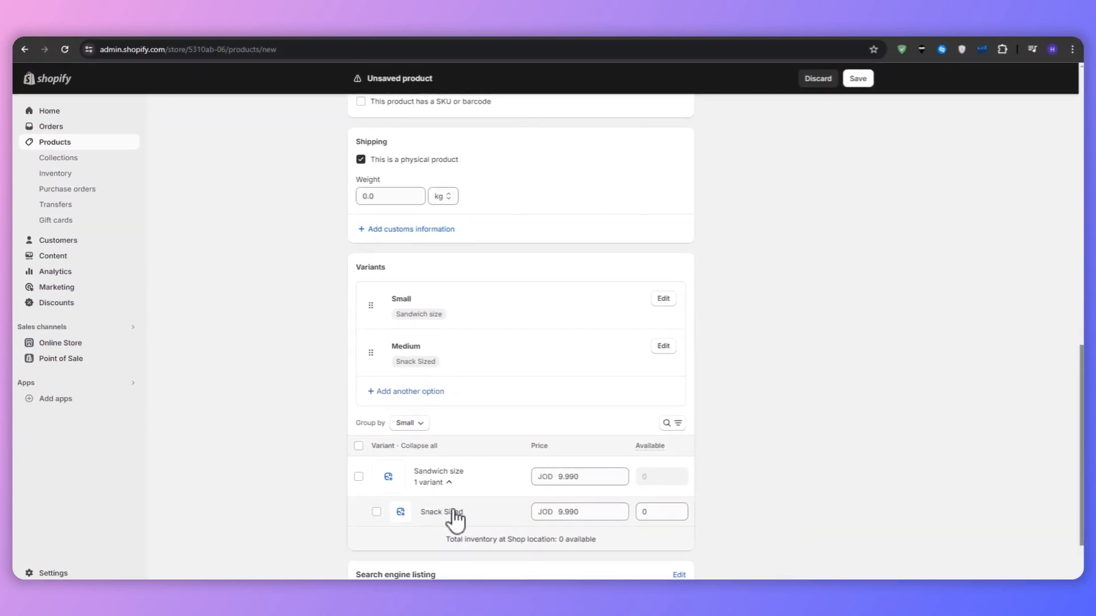
pyautogui.click(559, 512)
pyautogui.write('12')
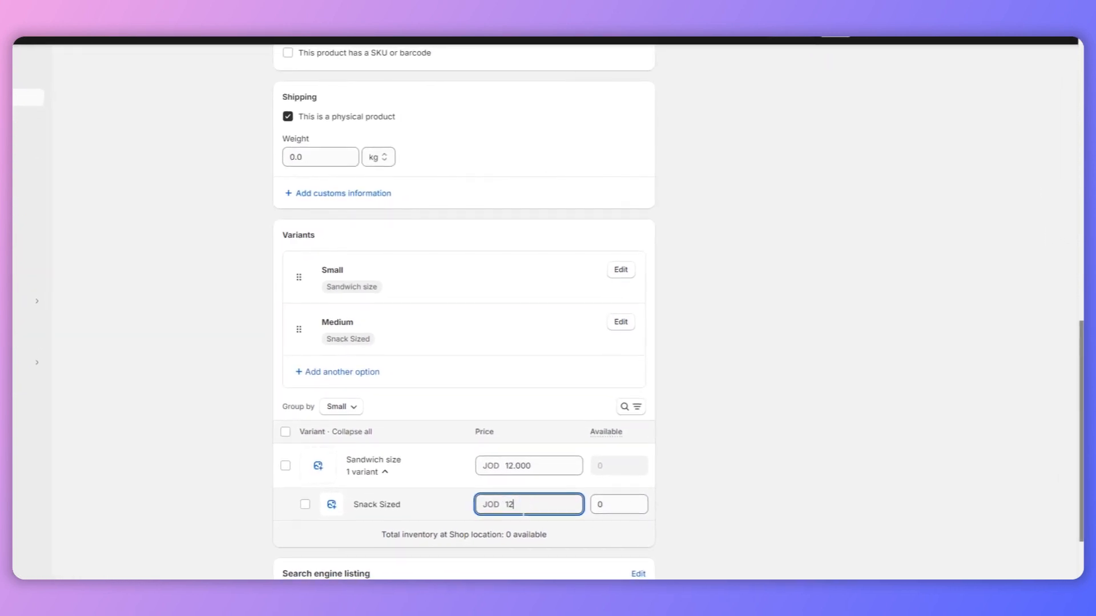
pyautogui.write('.99')
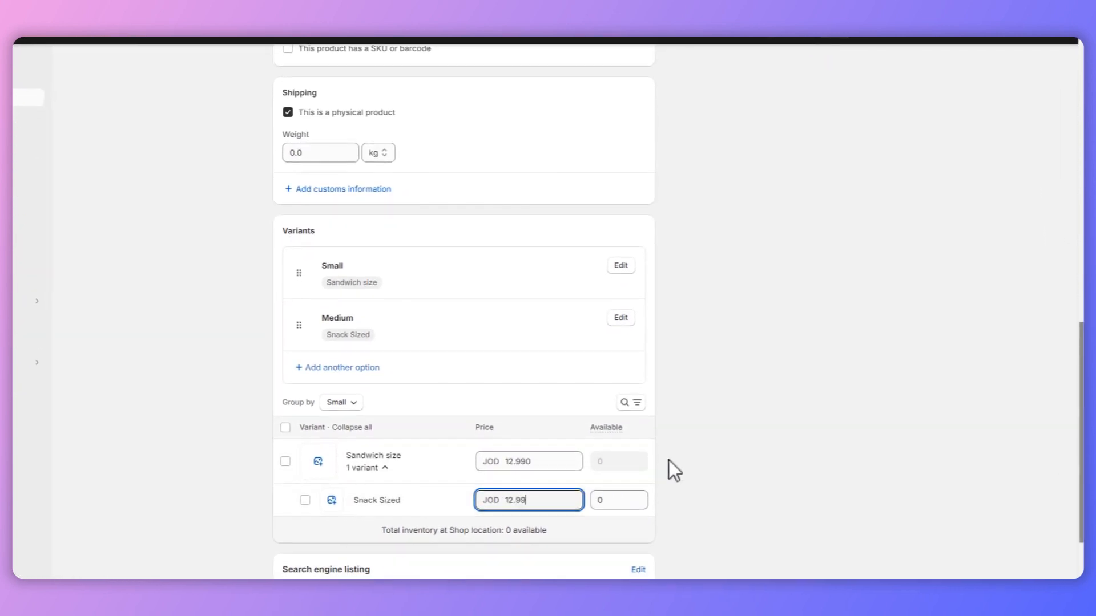
pyautogui.scroll(-1, 688, 446)
pyautogui.scroll(-1, 764, 391)
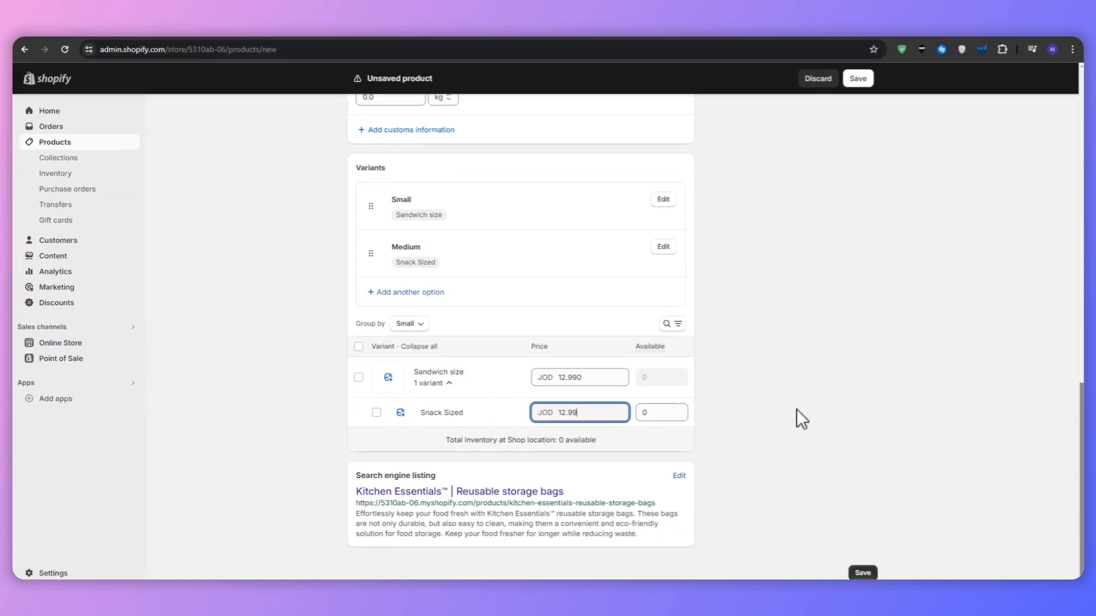
pyautogui.click(796, 409)
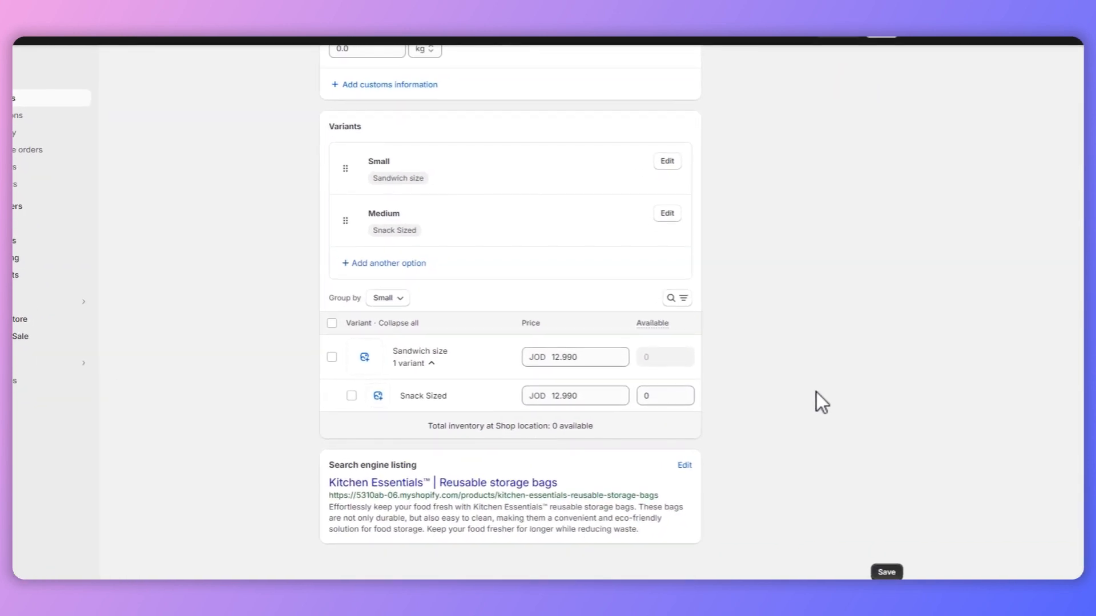
pyautogui.click(429, 364)
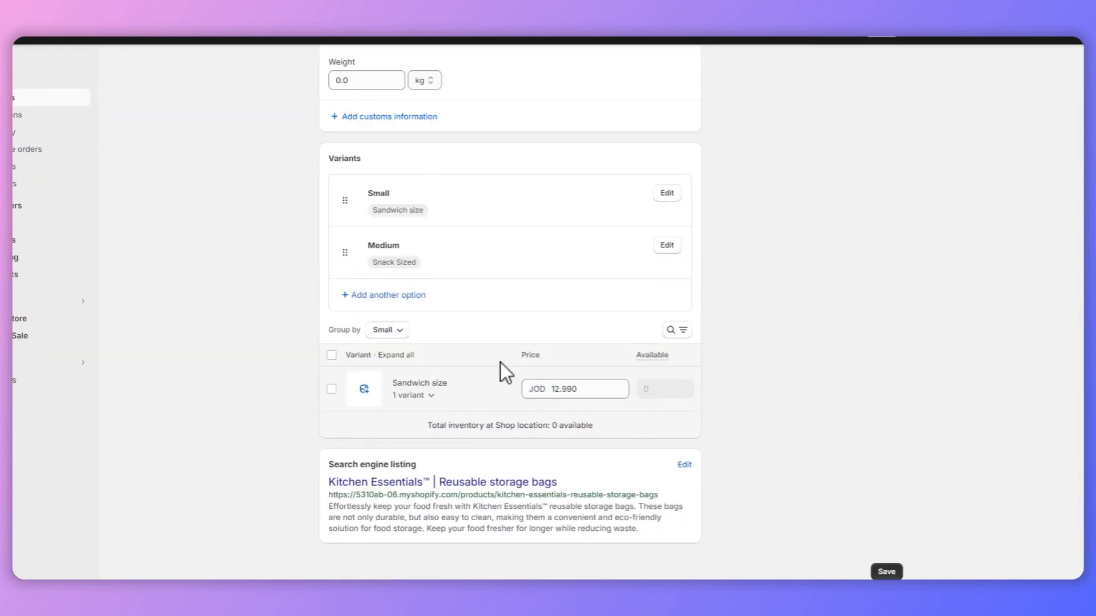
# Step: Review the product's pricing, inventory, shipping, variants and search engine listing, and preview the first media image
pyautogui.scroll(8, 797, 347)
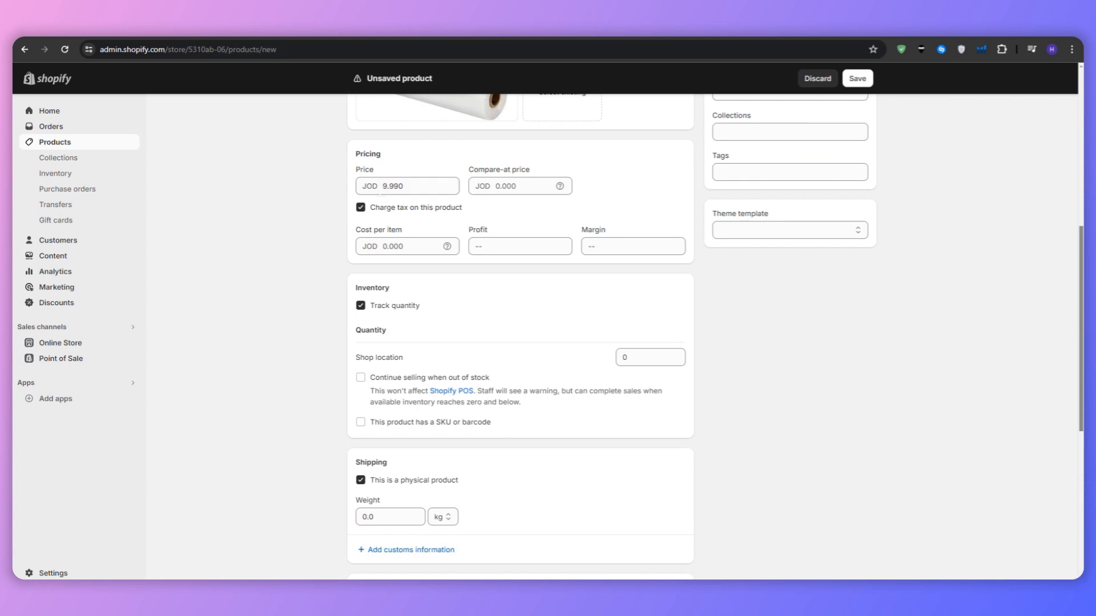
pyautogui.scroll(-3, 306, 234)
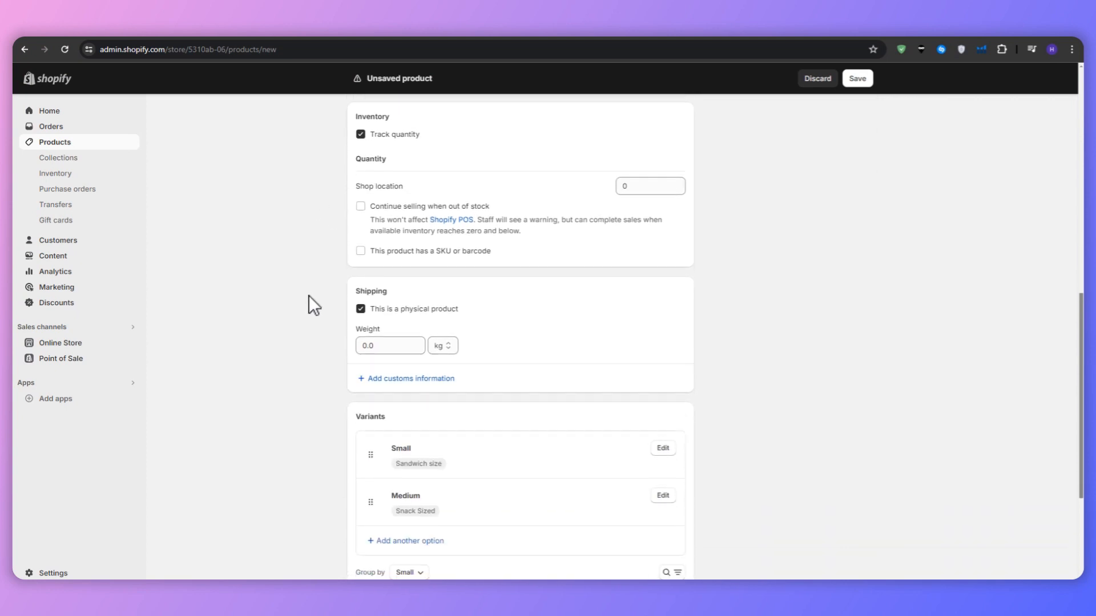
pyautogui.scroll(-2, 314, 306)
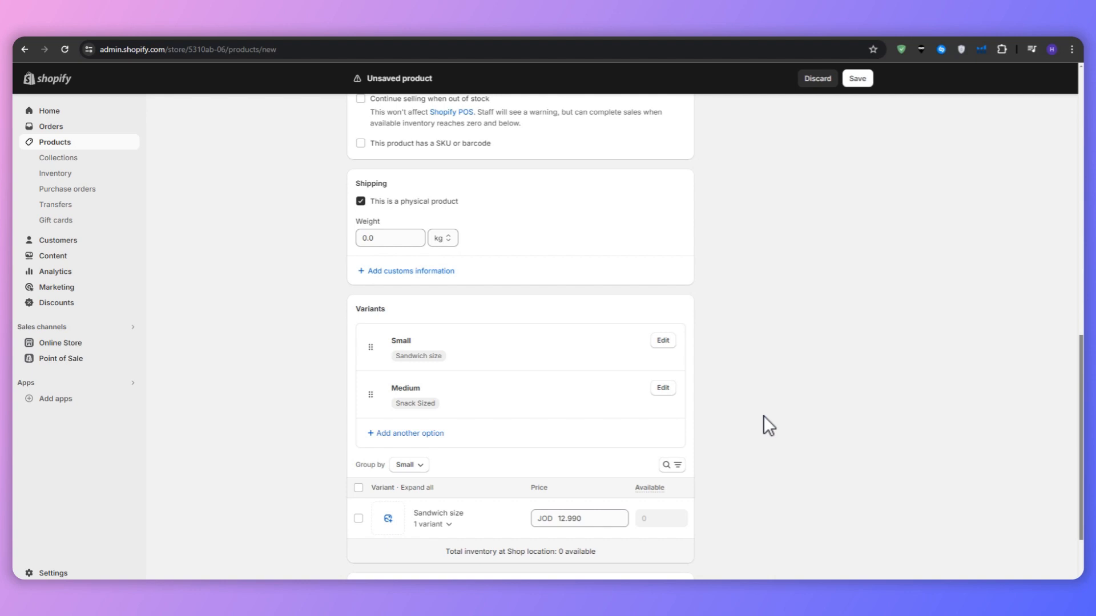
pyautogui.scroll(-2, 761, 420)
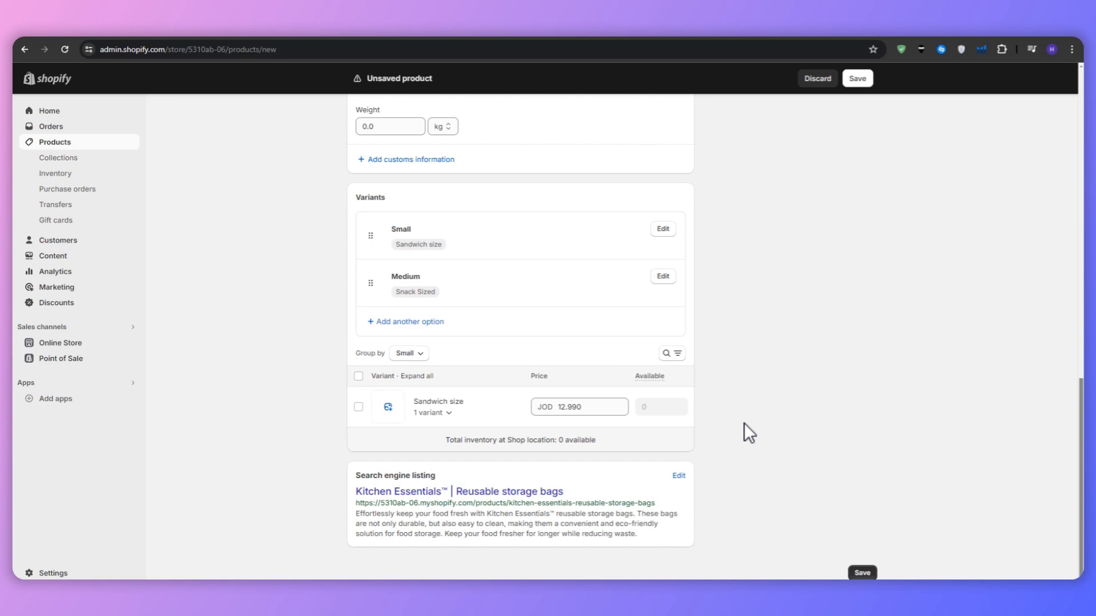
pyautogui.scroll(15, 736, 423)
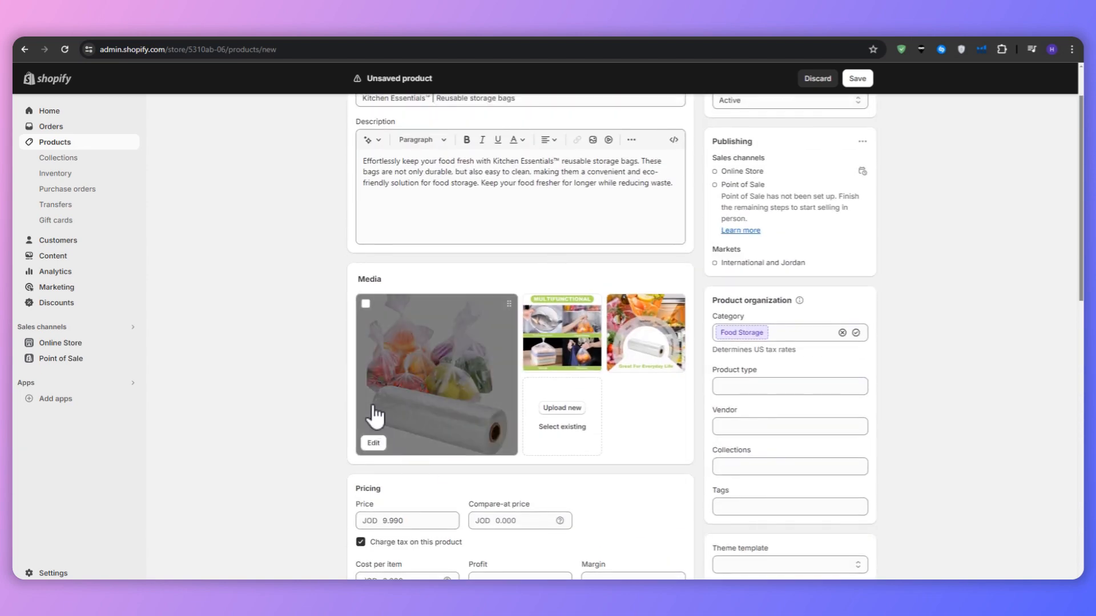
pyautogui.click(373, 417)
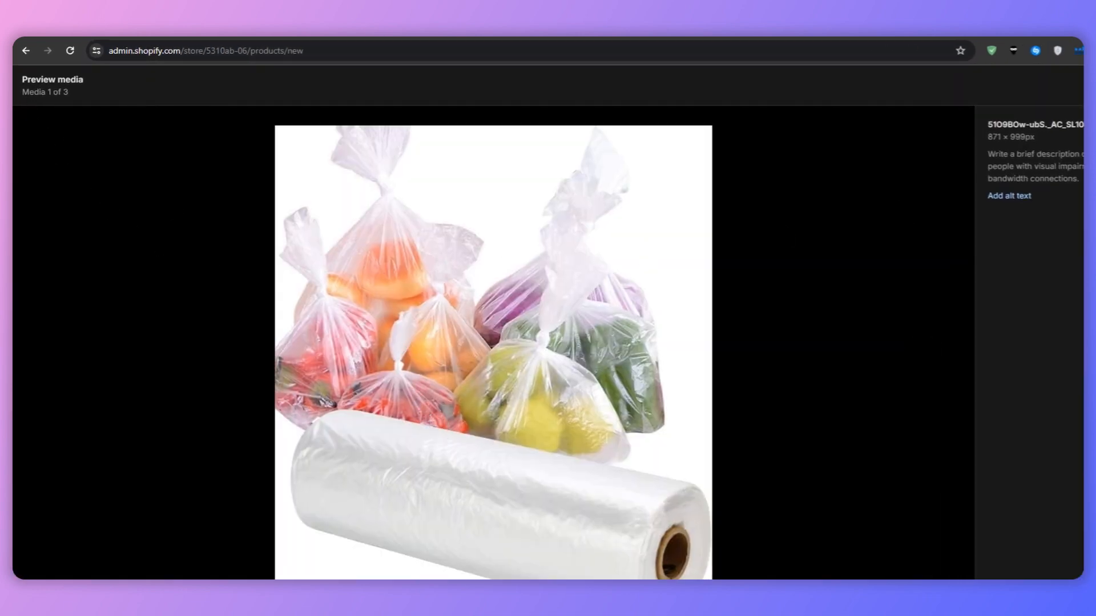
pyautogui.press('Escape')
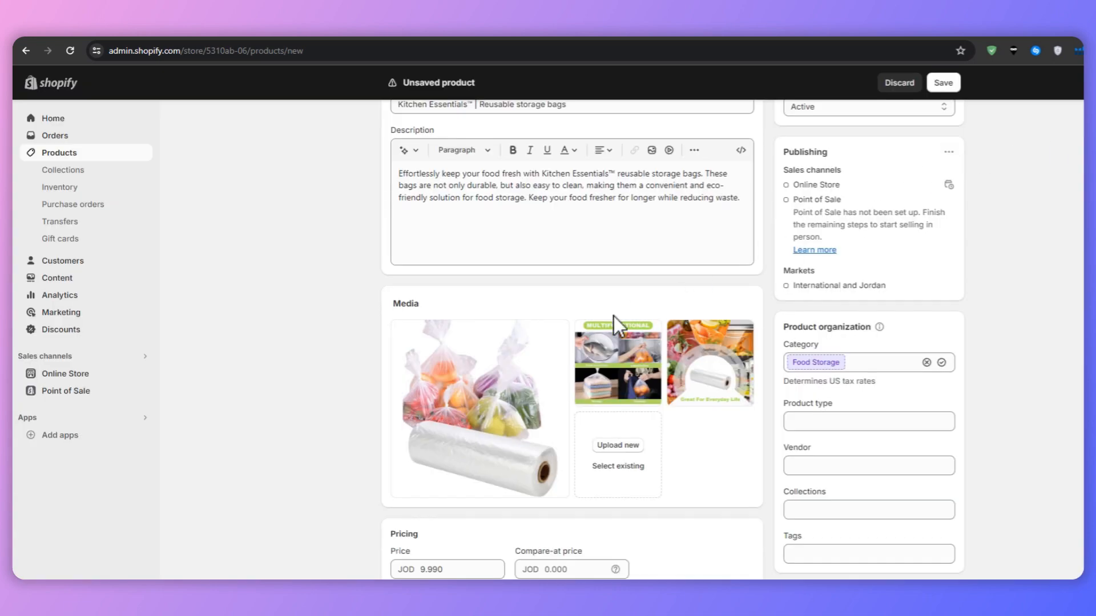
# Step: Check the product form once more and save the reusable storage bags product
pyautogui.scroll(2, 614, 316)
pyautogui.scroll(-8, 628, 323)
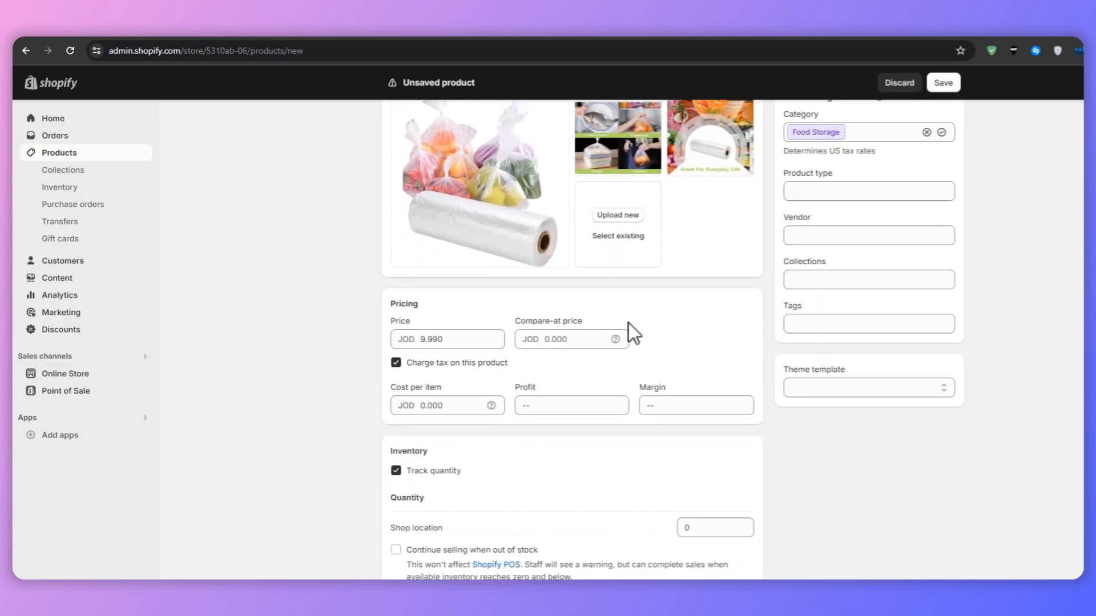
pyautogui.scroll(-6, 571, 296)
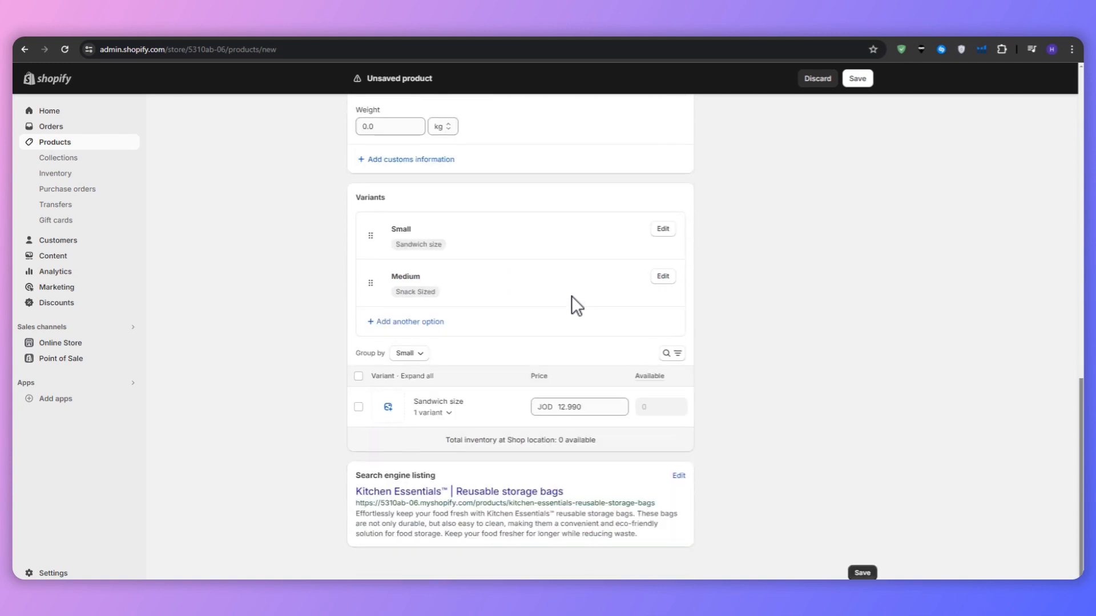
pyautogui.click(857, 78)
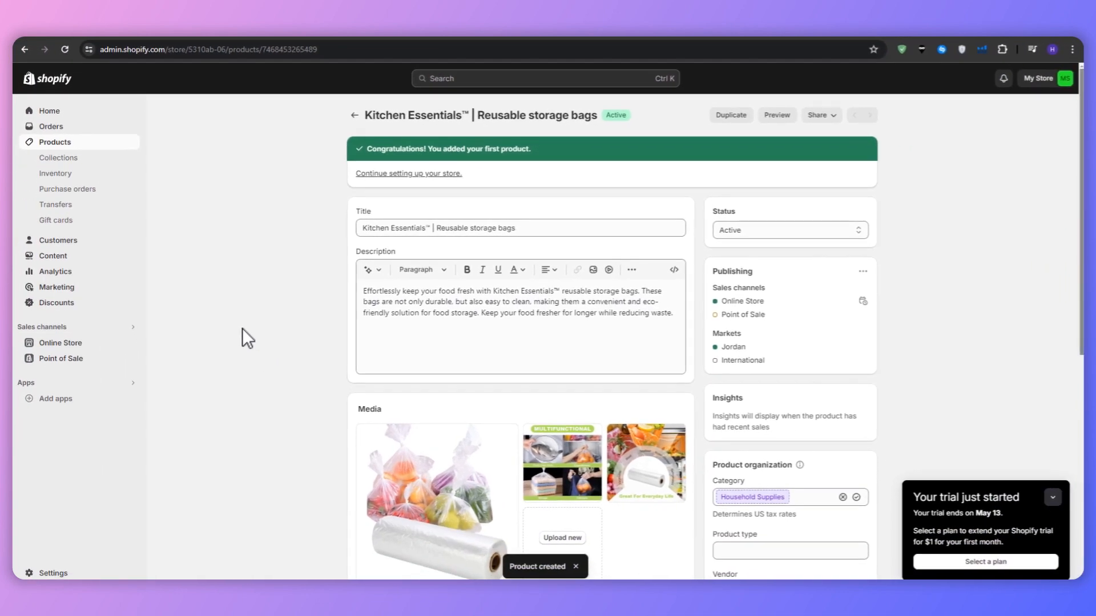
# Step: Look over the saved product, then examine the EComposer Landing Page Builder listing, including its layouts image, features and Free plan
pyautogui.scroll(-4, 242, 327)
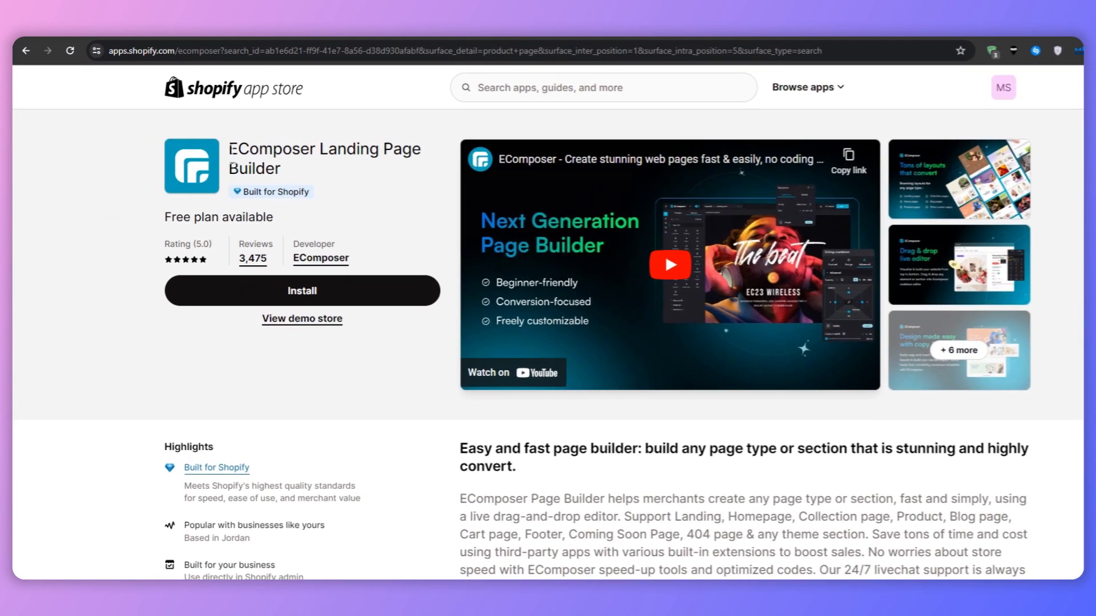
pyautogui.moveTo(231, 150); pyautogui.dragTo(306, 178)
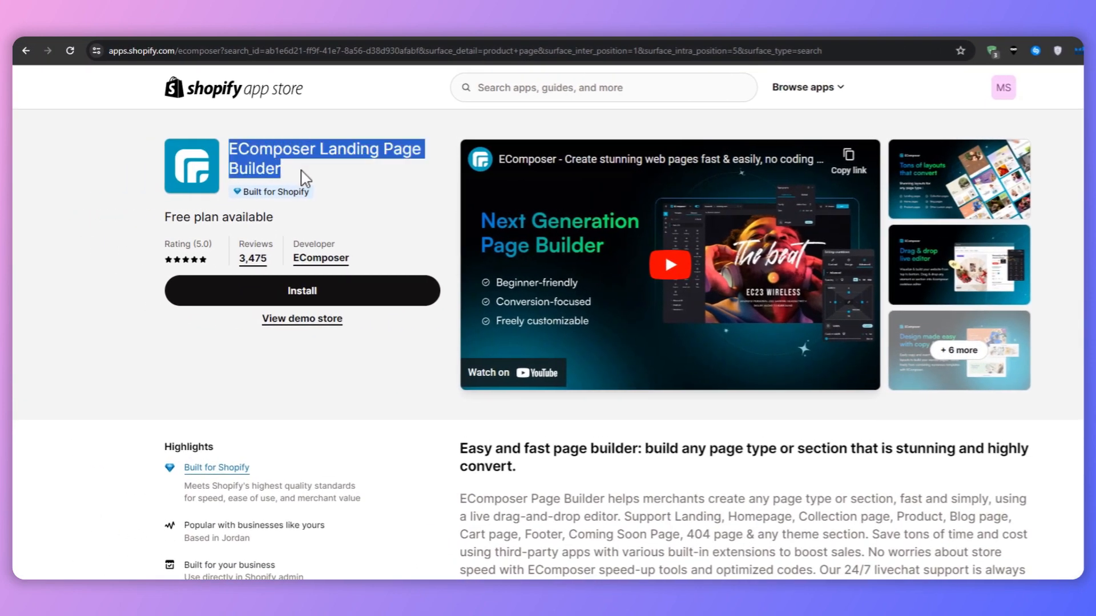
pyautogui.click(315, 182)
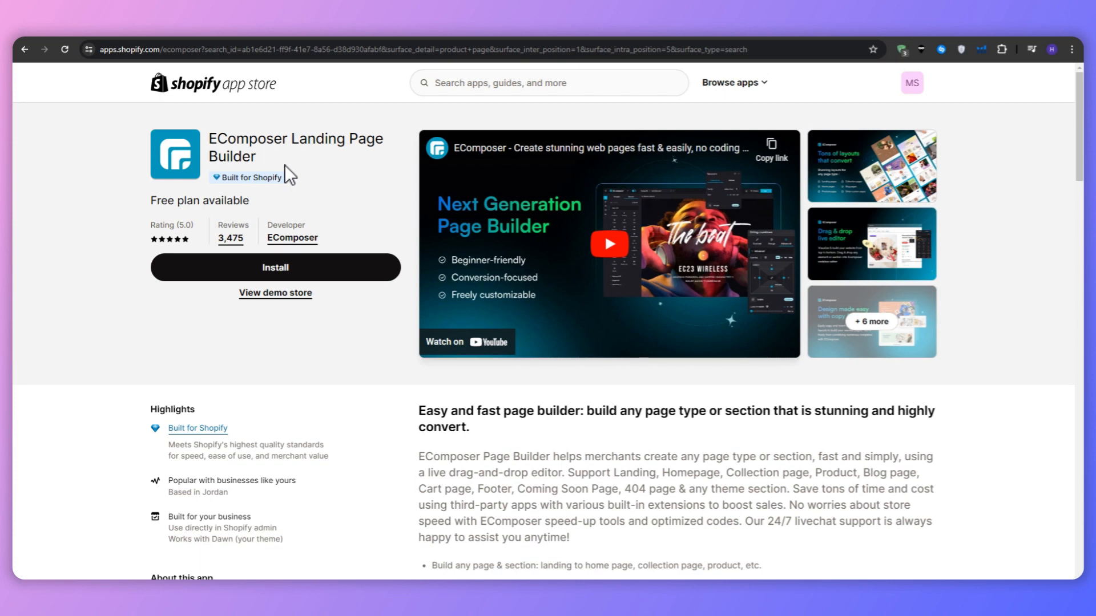
pyautogui.click(856, 188)
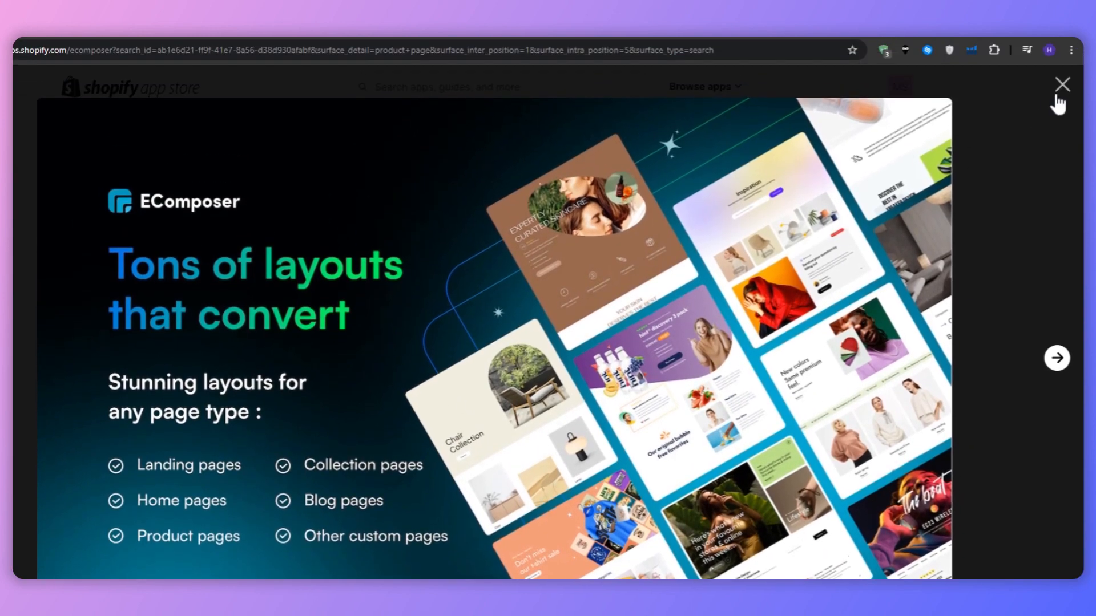
pyautogui.click(1062, 34)
pyautogui.scroll(-10, 711, 410)
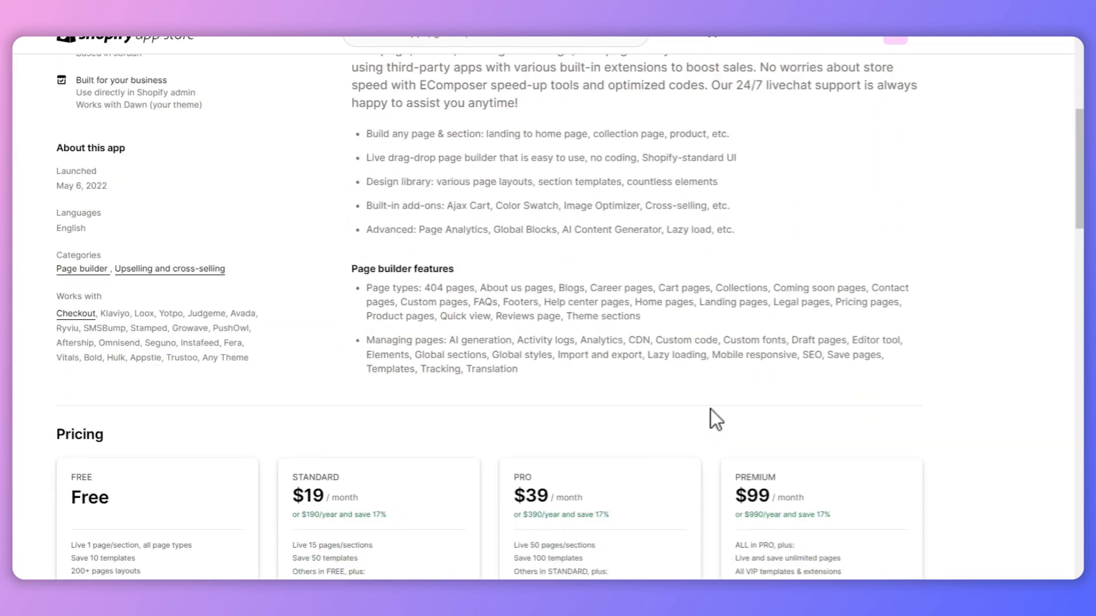
pyautogui.scroll(-3, 710, 409)
pyautogui.moveTo(71, 361); pyautogui.dragTo(196, 365)
pyautogui.click(197, 377)
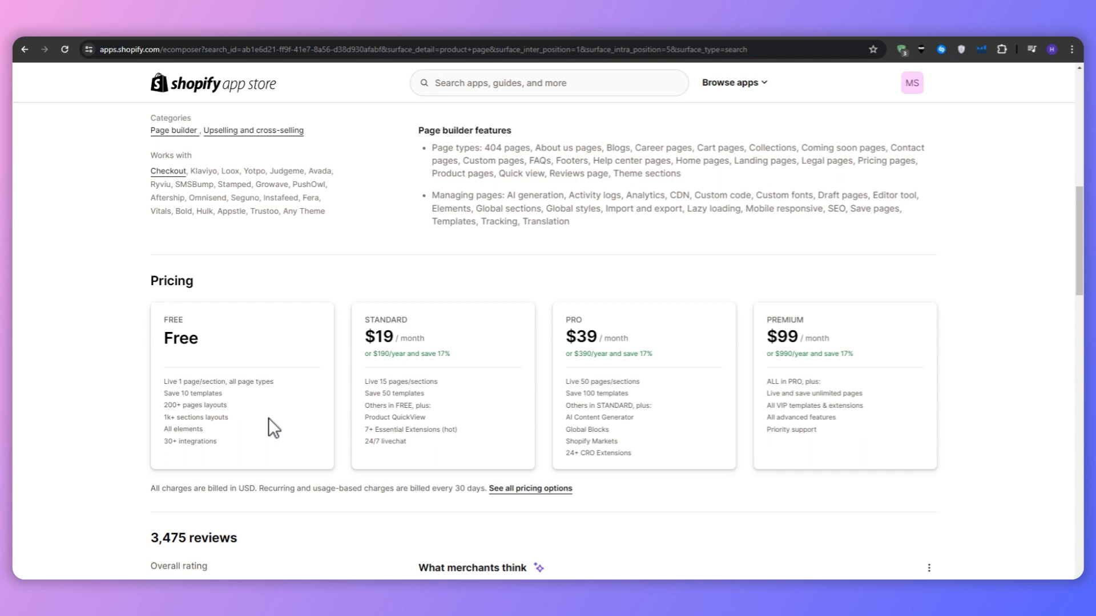
pyautogui.scroll(10, 269, 418)
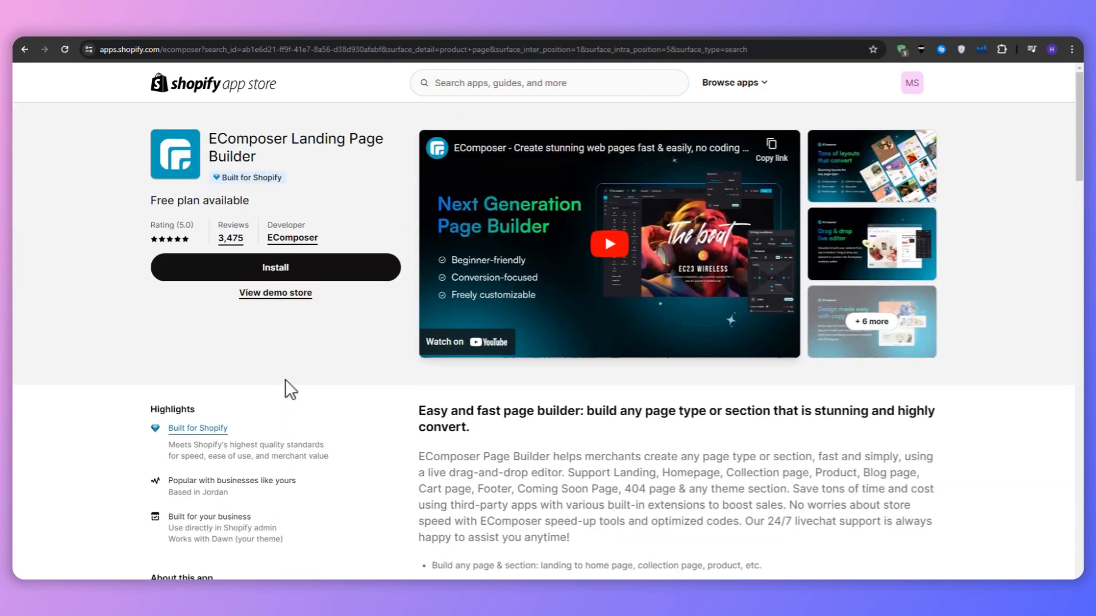
# Step: Install the EComposer app, choose Product as the page type to build, and browse the available templates
pyautogui.click(291, 266)
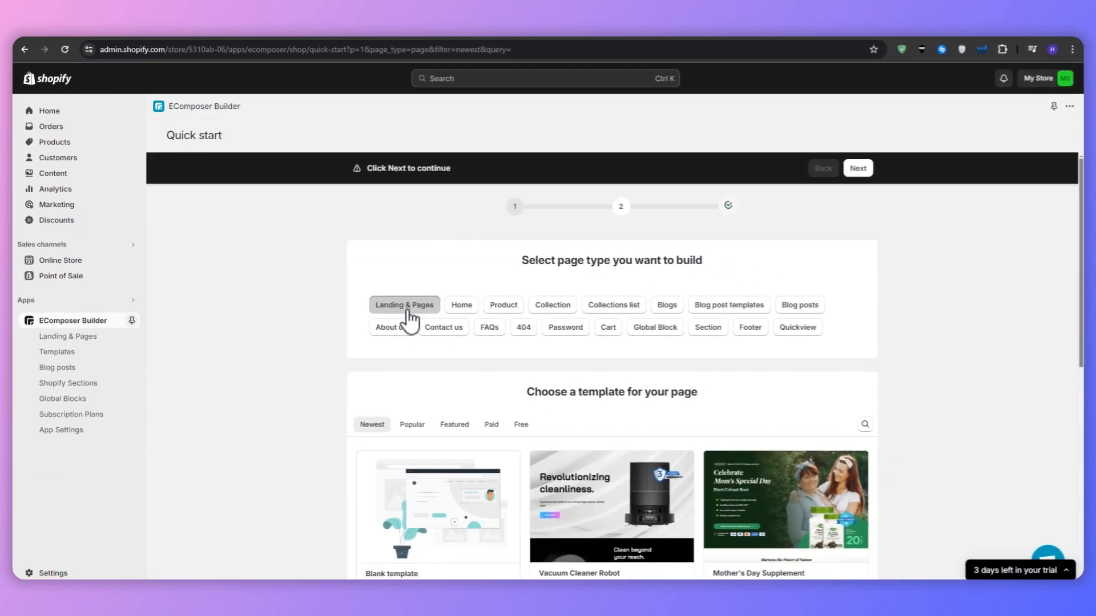
pyautogui.click(507, 311)
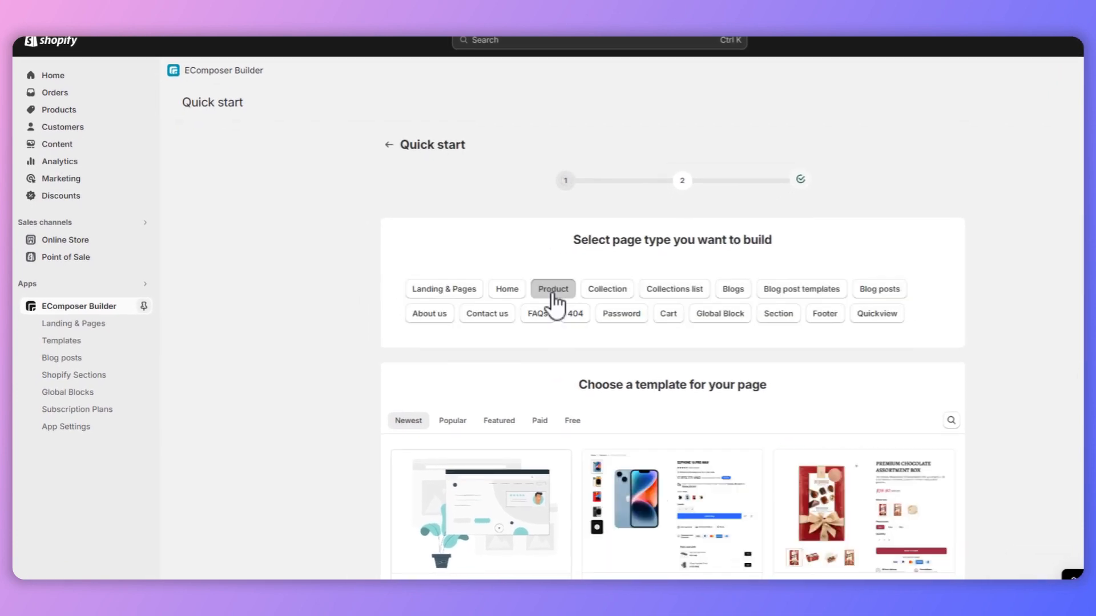
pyautogui.scroll(-5, 368, 331)
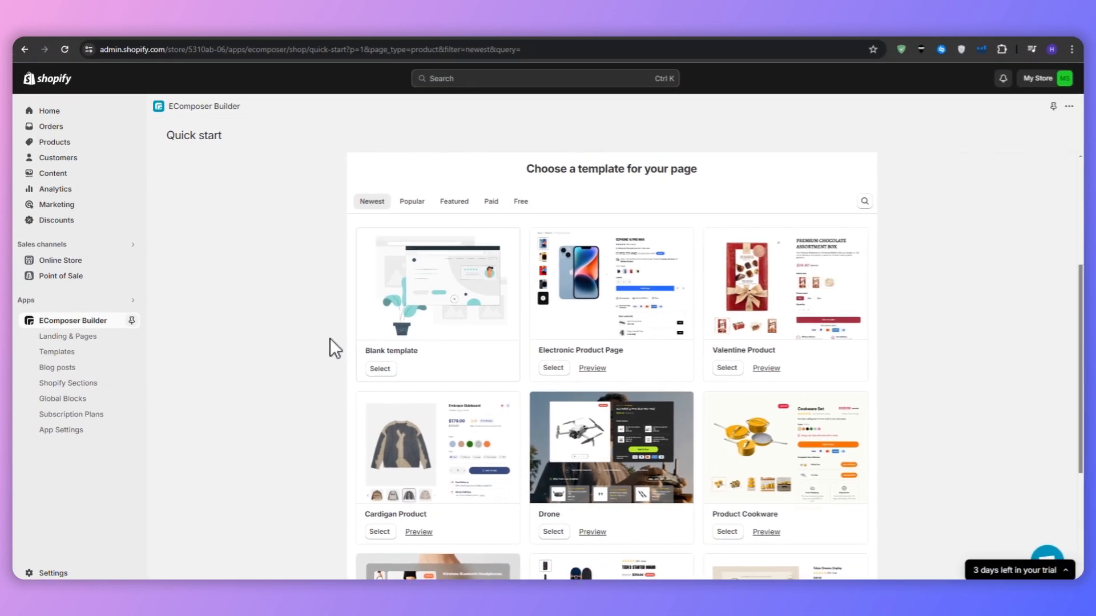
pyautogui.scroll(-2, 330, 339)
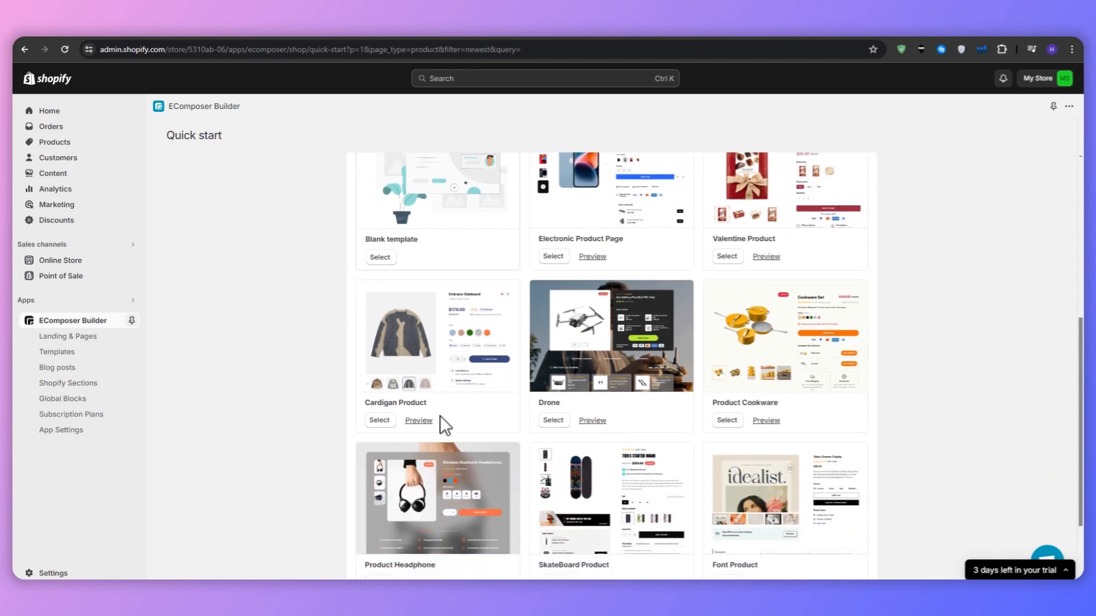
# Step: Preview the Cardigan Product template in mobile, tablet and desktop views, and return to the template selection
pyautogui.click(420, 422)
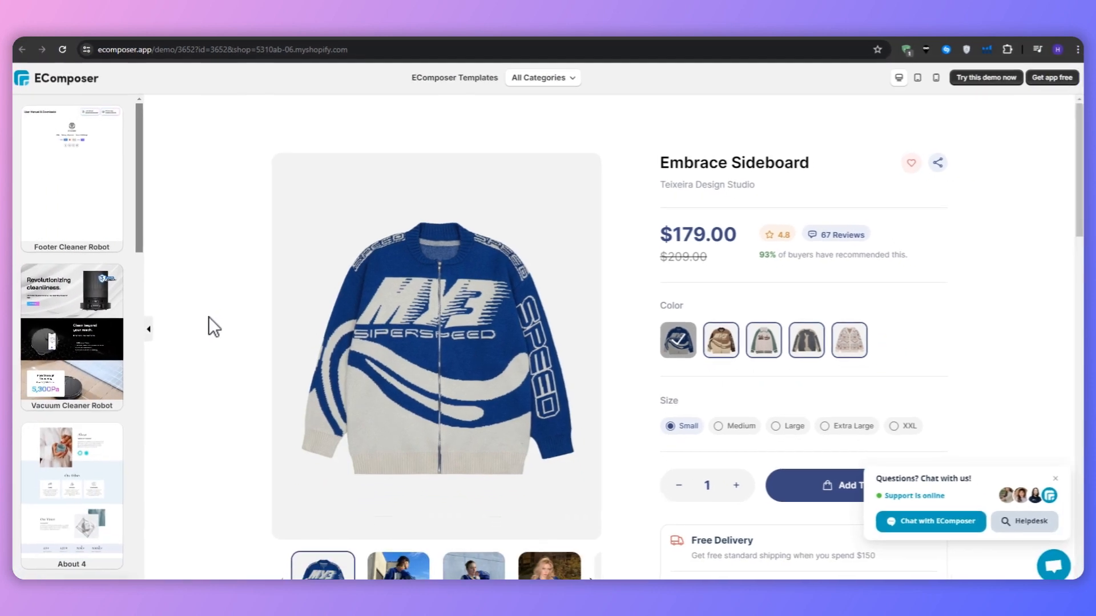
pyautogui.scroll(-2, 122, 342)
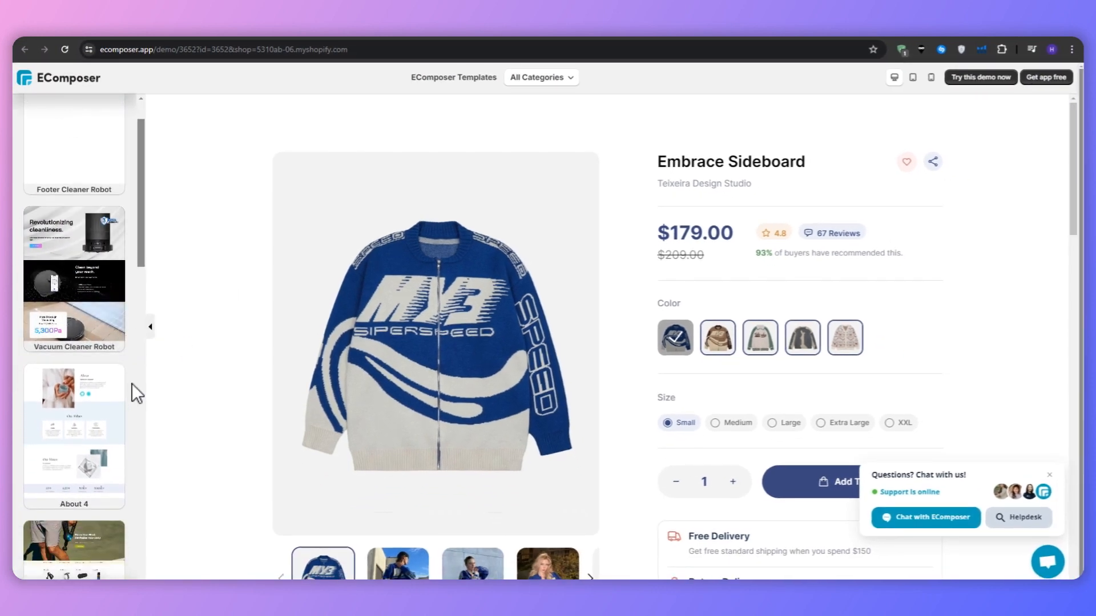
pyautogui.click(931, 77)
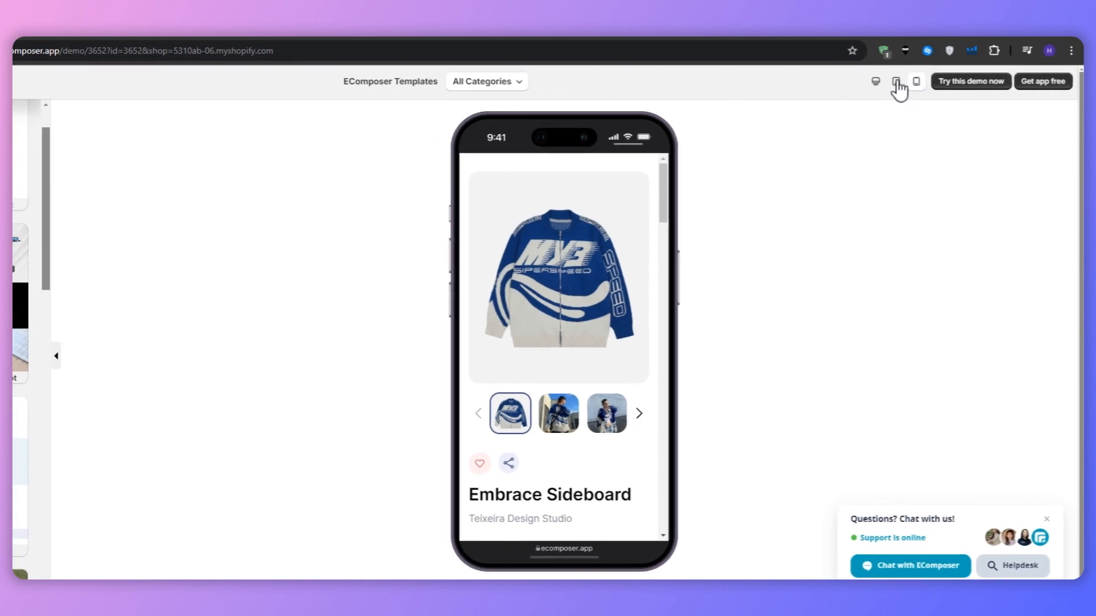
pyautogui.click(895, 83)
pyautogui.click(876, 81)
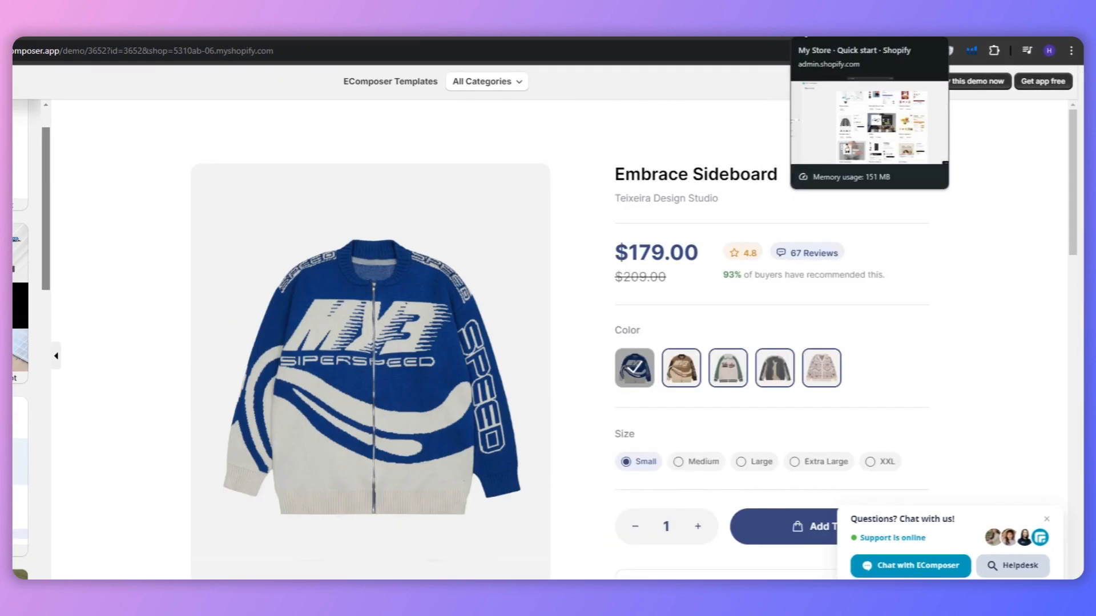
pyautogui.click(26, 50)
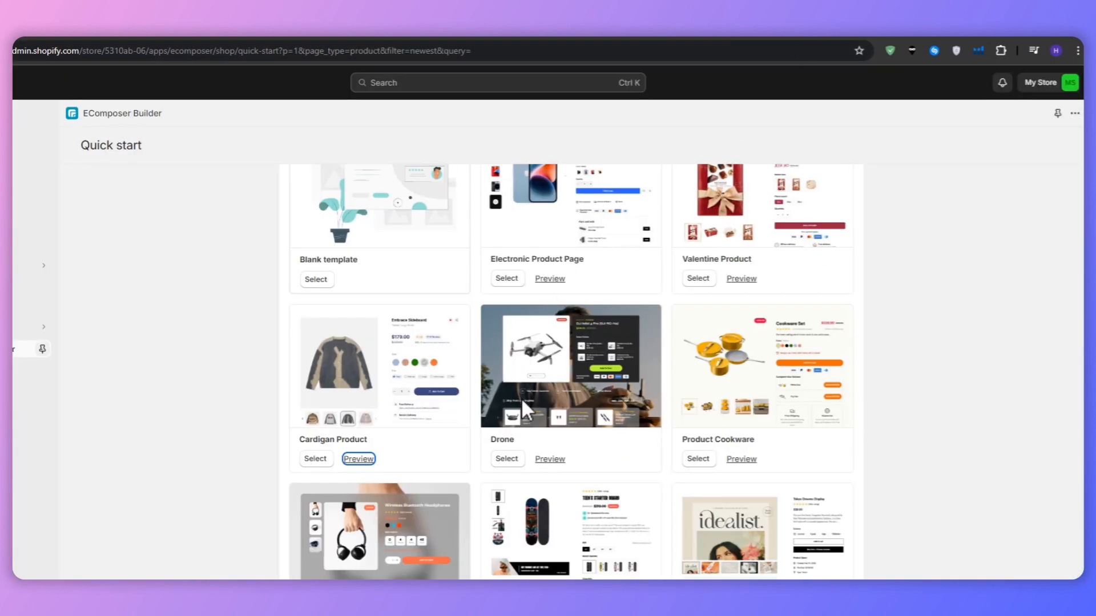
# Step: Start building from the Cardigan Product template, named "clothing", with Header & Footer set to Show(Shopify theme)
pyautogui.click(314, 459)
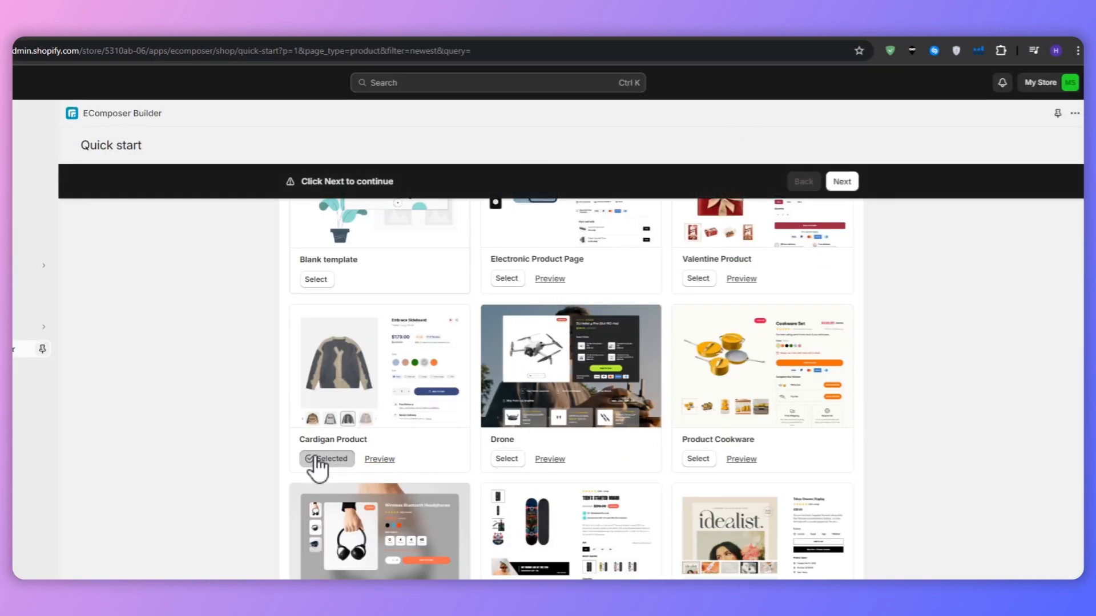
pyautogui.click(842, 181)
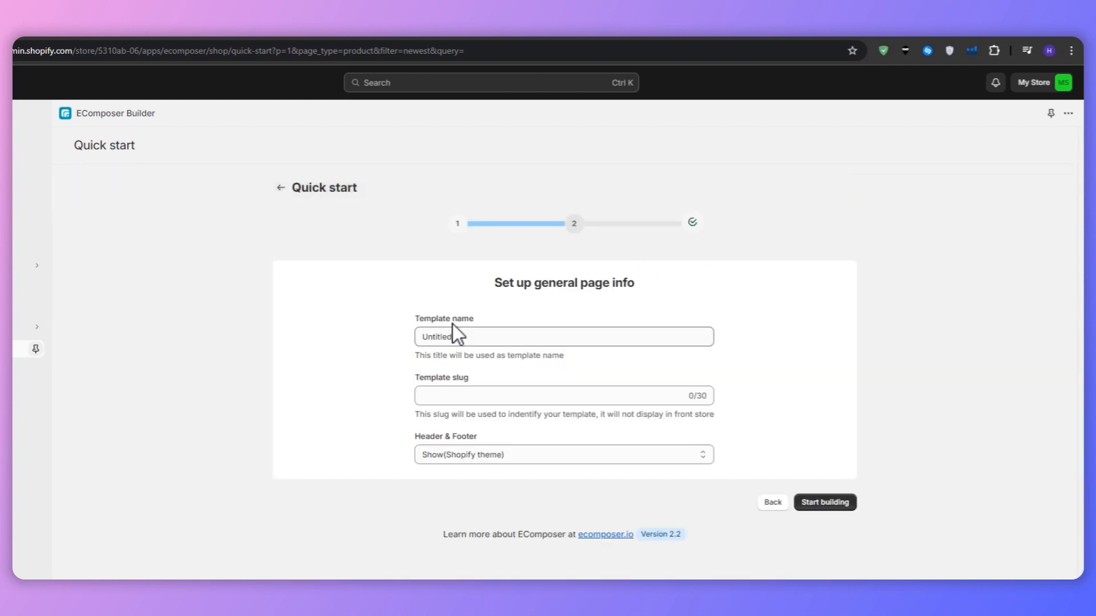
pyautogui.doubleClick(440, 337)
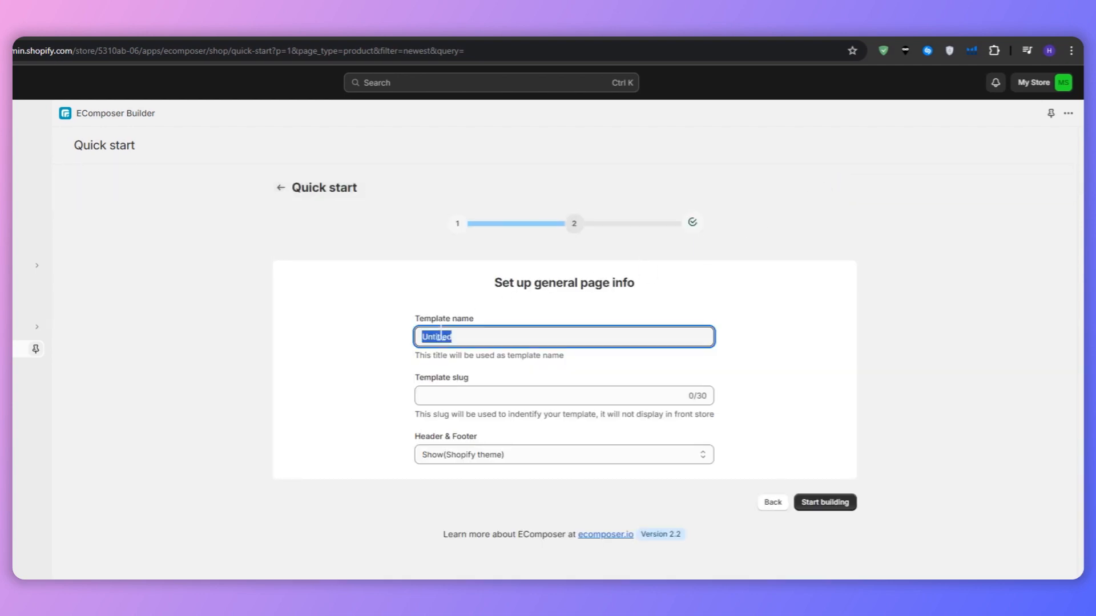
pyautogui.write('clothing')
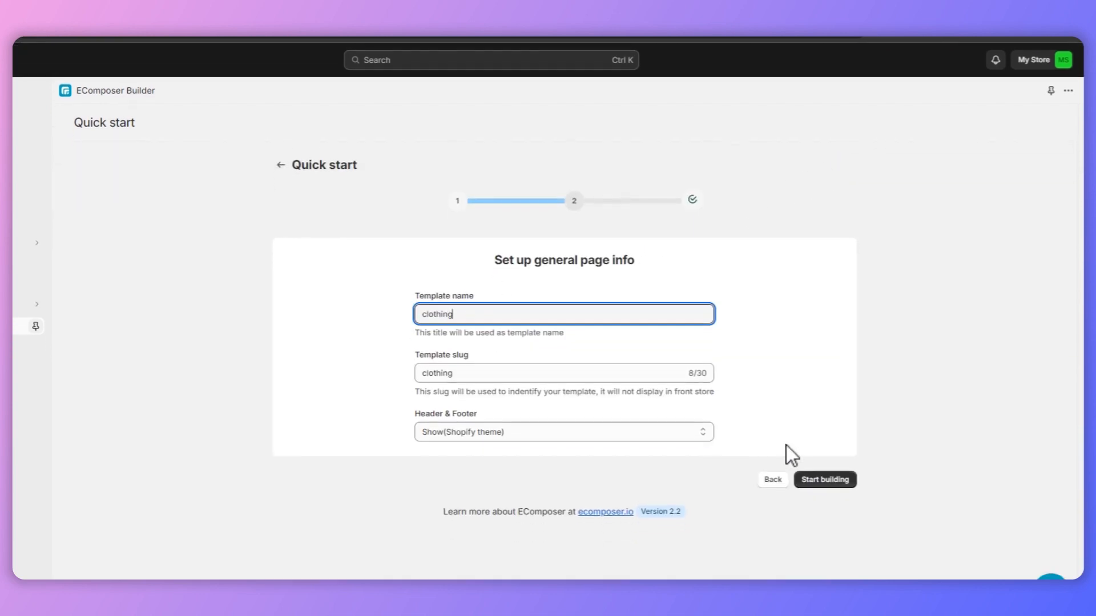
pyautogui.click(611, 432)
pyautogui.click(610, 416)
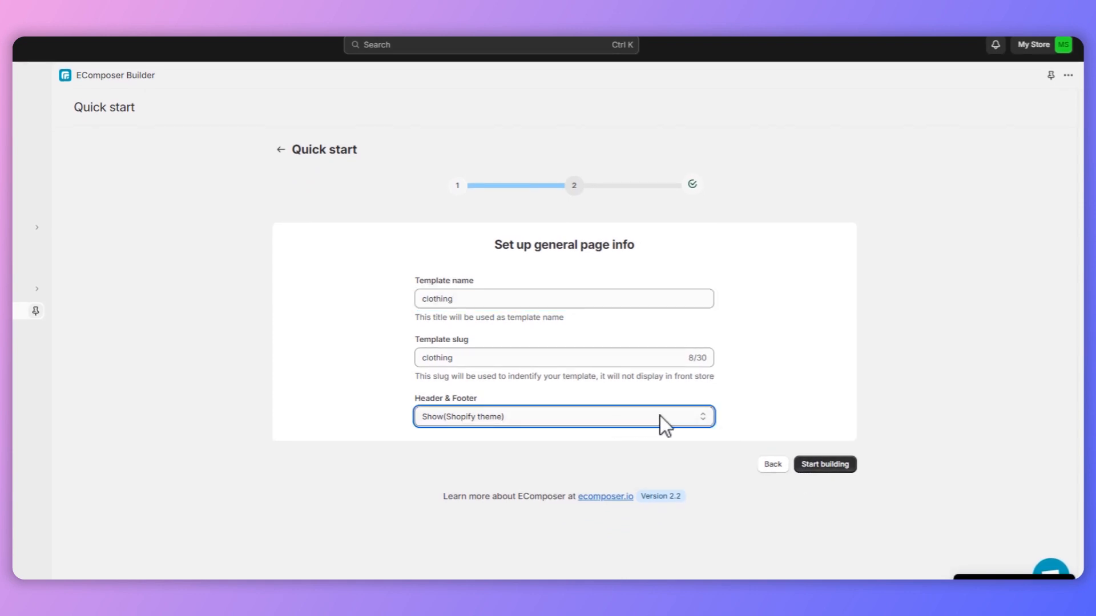
pyautogui.click(814, 468)
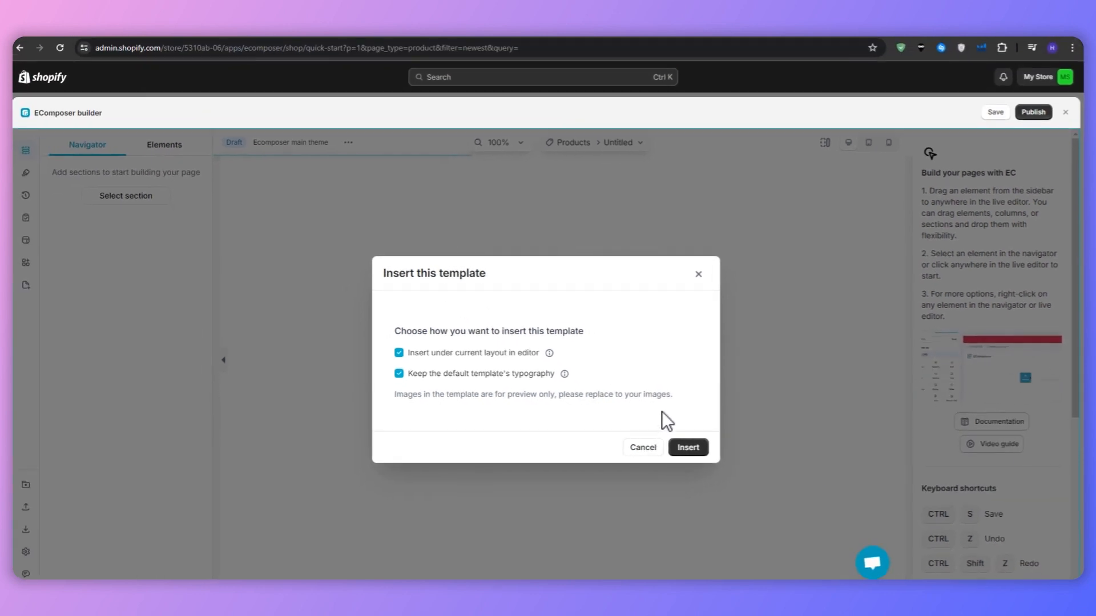
# Step: Insert the template under the current layout with its default typography, and test the quantity selector in the product section
pyautogui.click(650, 450)
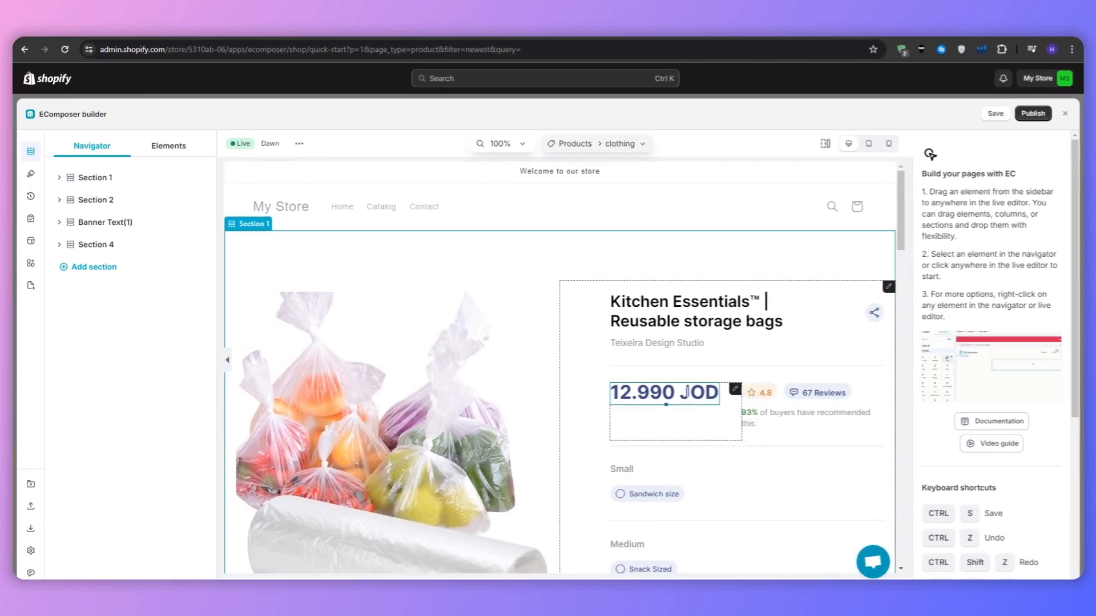
pyautogui.scroll(-1, 489, 228)
pyautogui.scroll(-1, 488, 228)
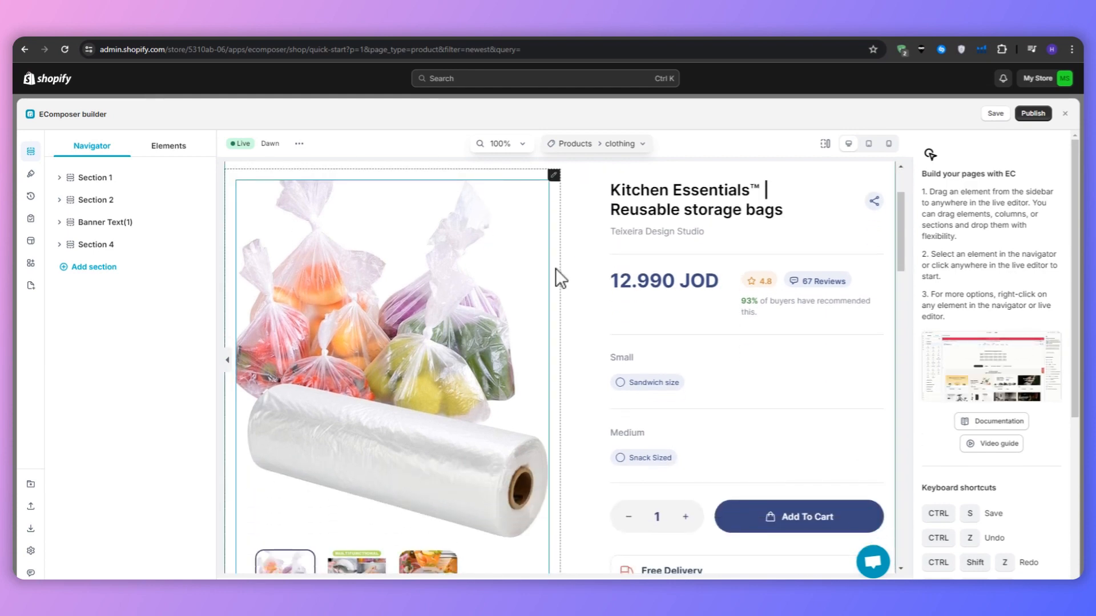
pyautogui.click(685, 517)
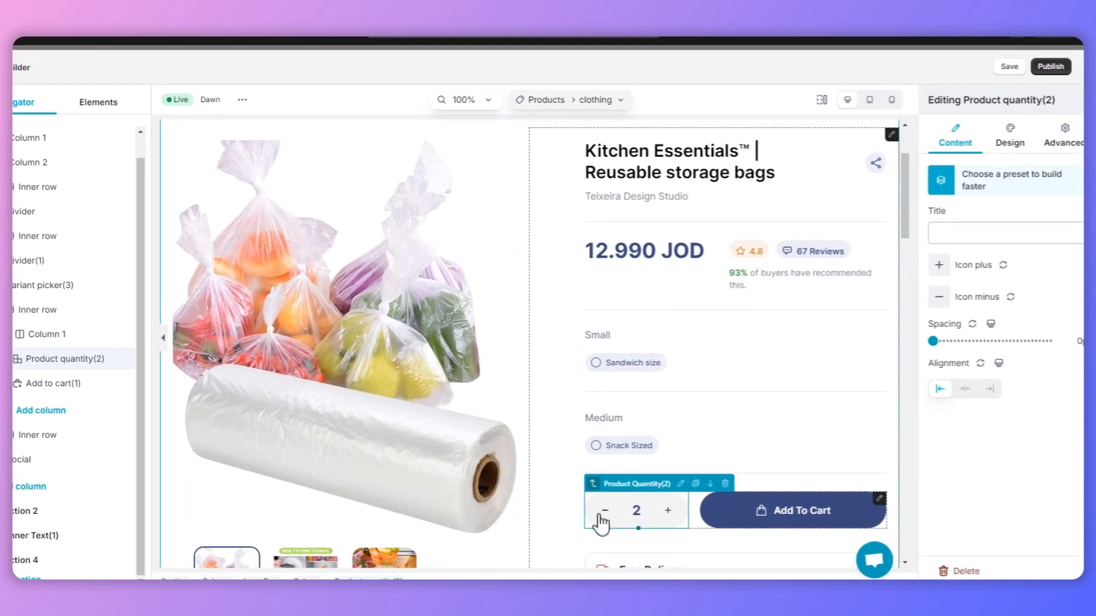
pyautogui.click(605, 514)
pyautogui.scroll(-6, 554, 402)
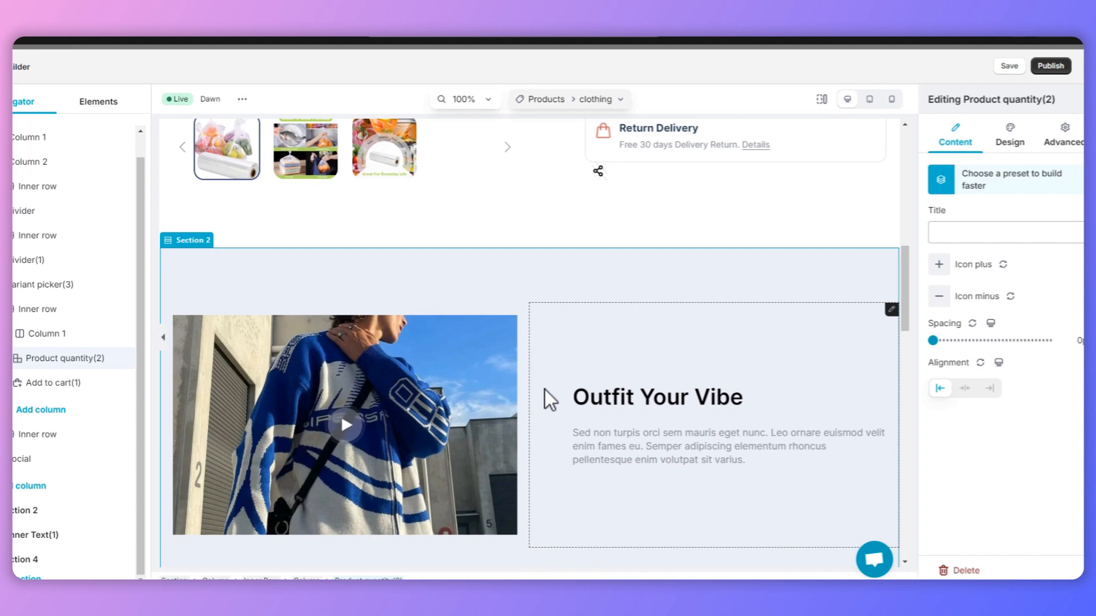
pyautogui.scroll(-2, 544, 389)
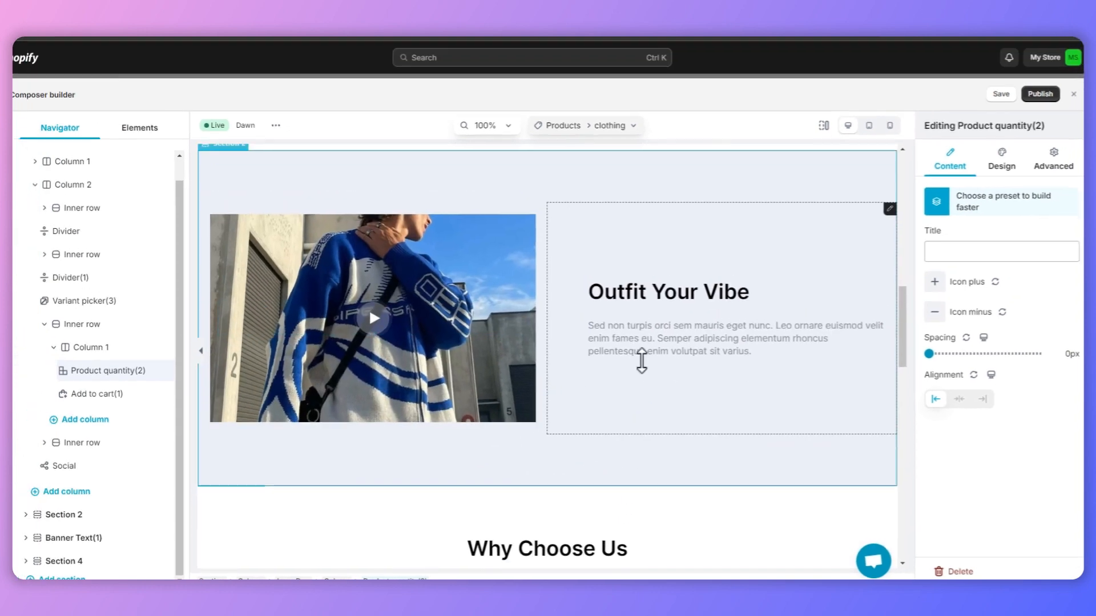
# Step: Replace the "Outfit Your Vibe" heading in Section 2 with "Reusable, durable and high quality"
pyautogui.click(667, 274)
pyautogui.doubleClick(668, 273)
pyautogui.tripleClick(669, 273)
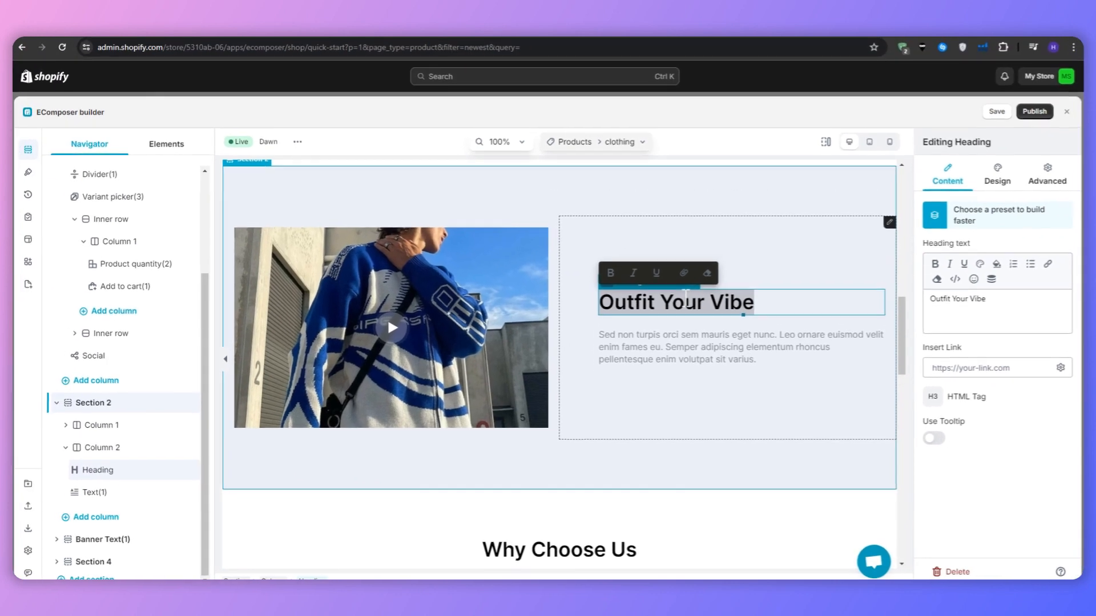
pyautogui.write('Reusable, du')
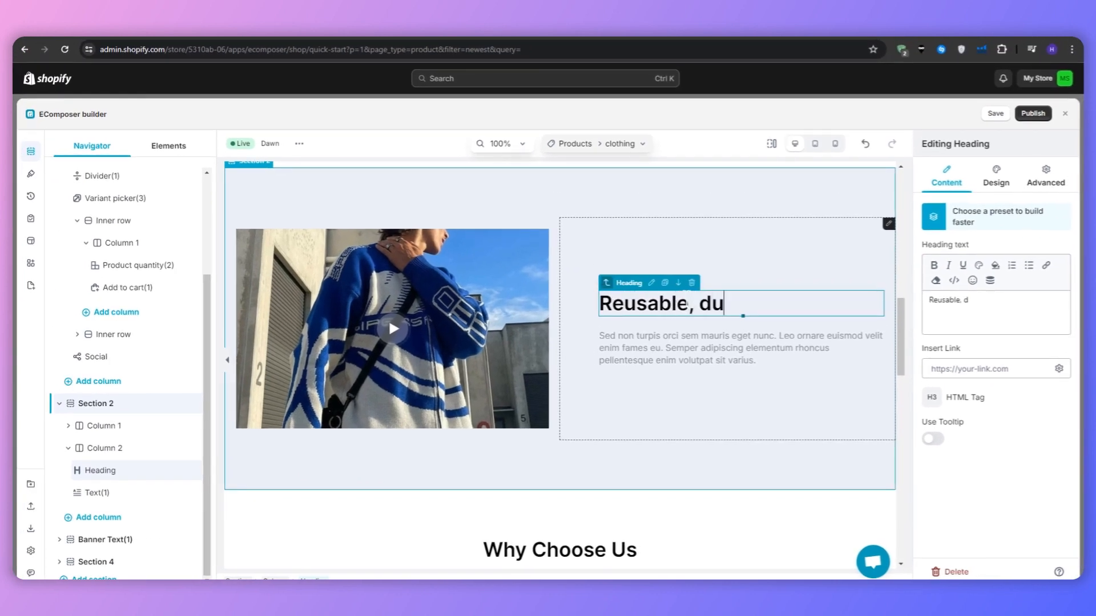
pyautogui.write('rable and high quality')
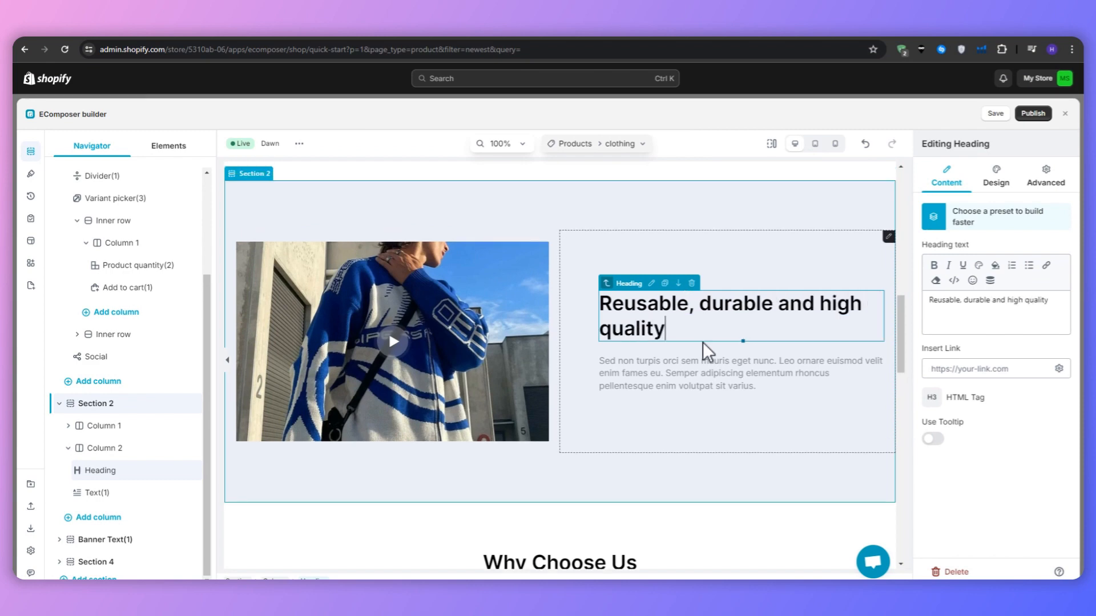
# Step: Delete the placeholder paragraph below the Section 2 heading and save the template
pyautogui.tripleClick(706, 358)
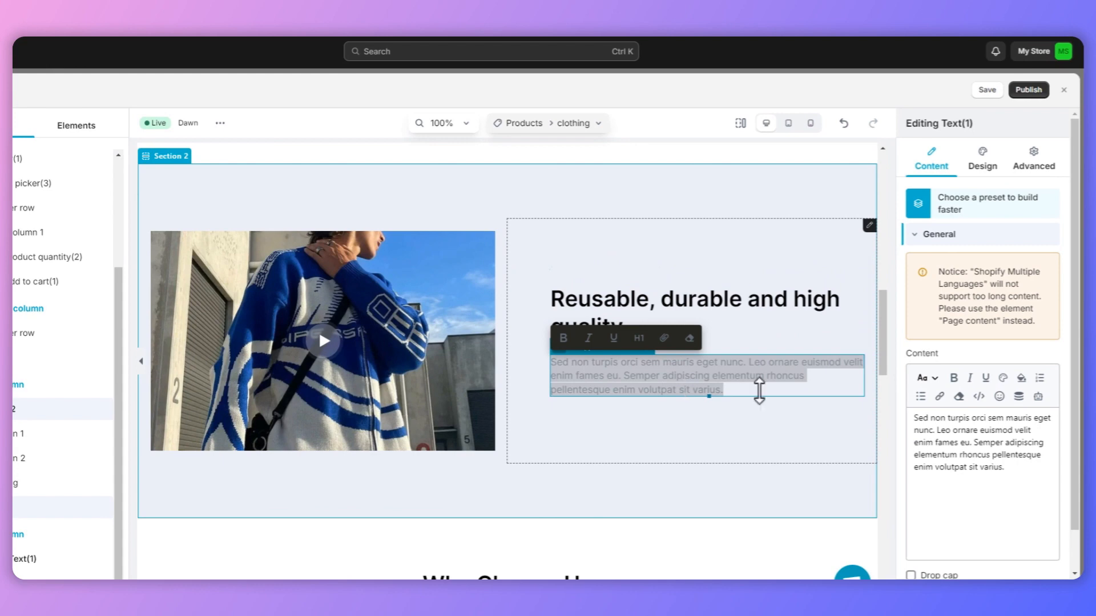
pyautogui.tripleClick(1022, 465)
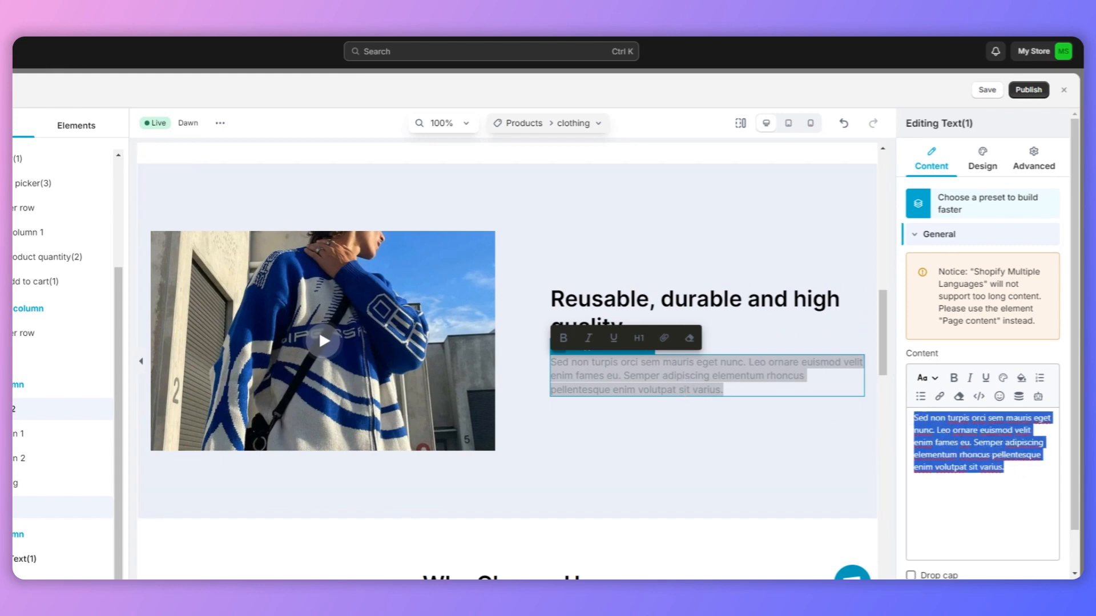
pyautogui.press('BackSpace')
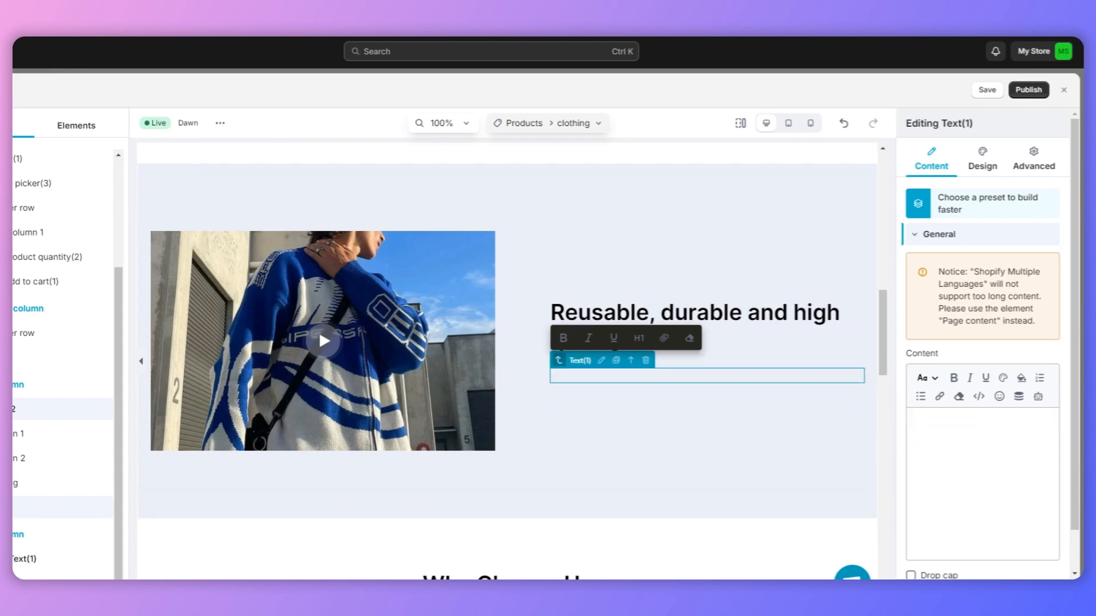
pyautogui.click(988, 90)
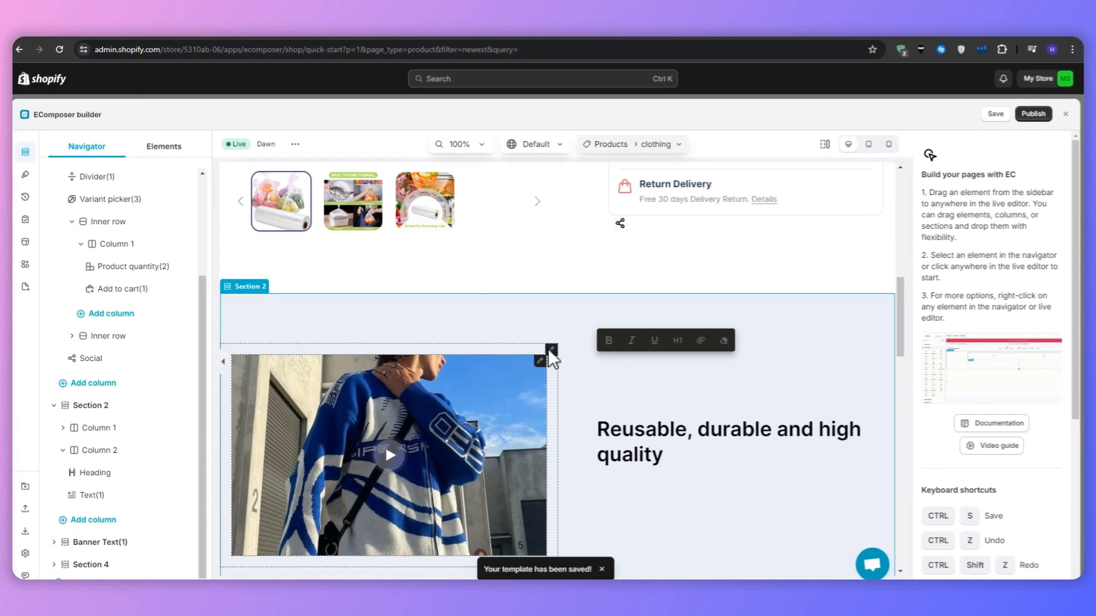
# Step: Save and publish the "clothing" product template, keeping its name, slug and layout settings
pyautogui.scroll(5, 548, 348)
pyautogui.scroll(3, 737, 273)
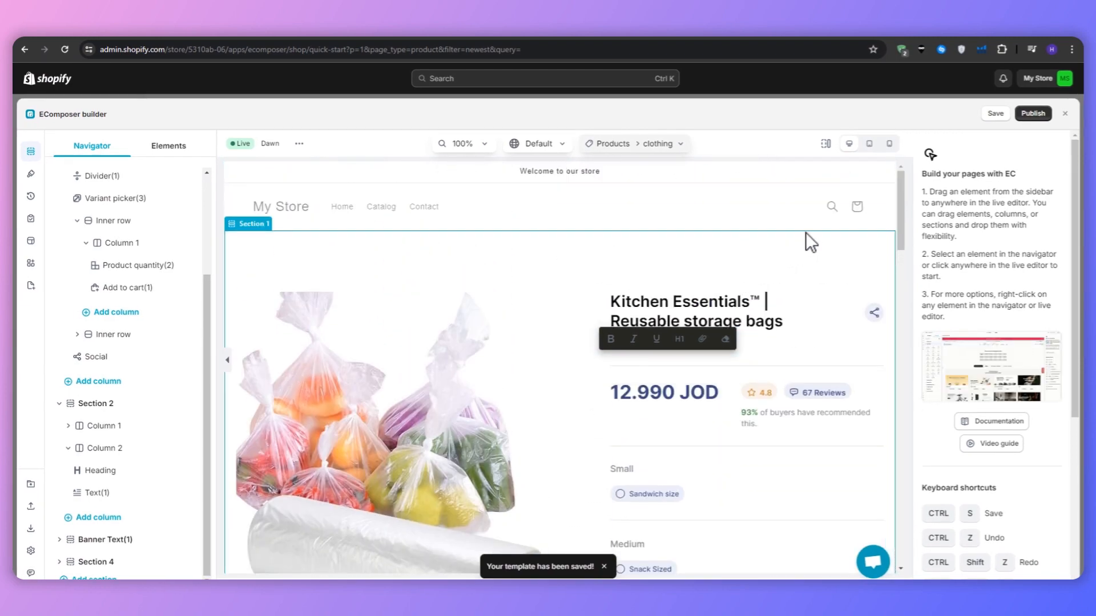
pyautogui.click(1033, 113)
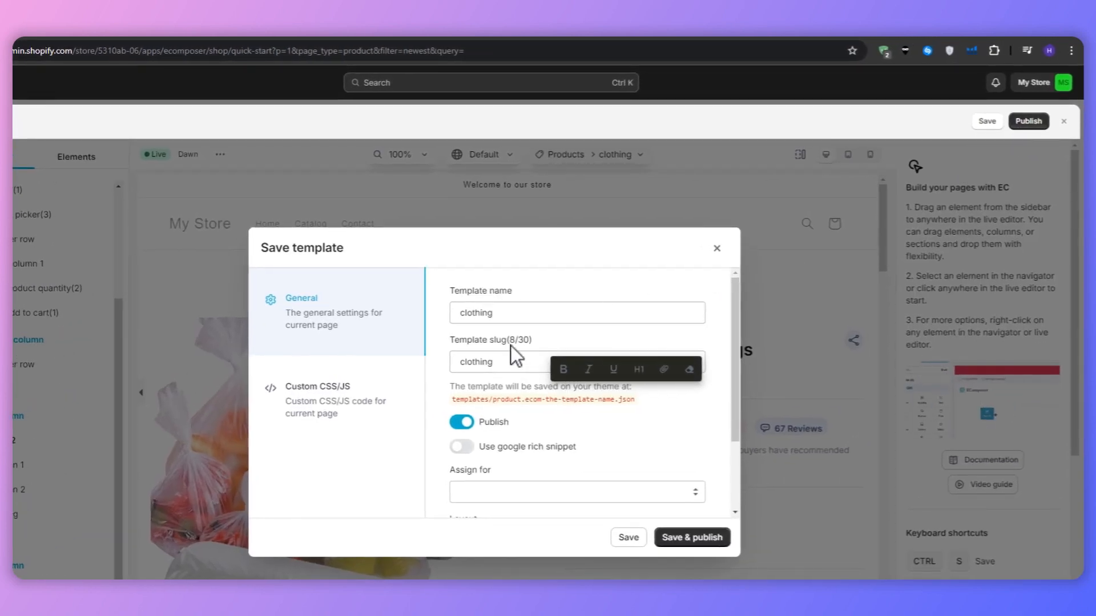
pyautogui.scroll(-3, 648, 498)
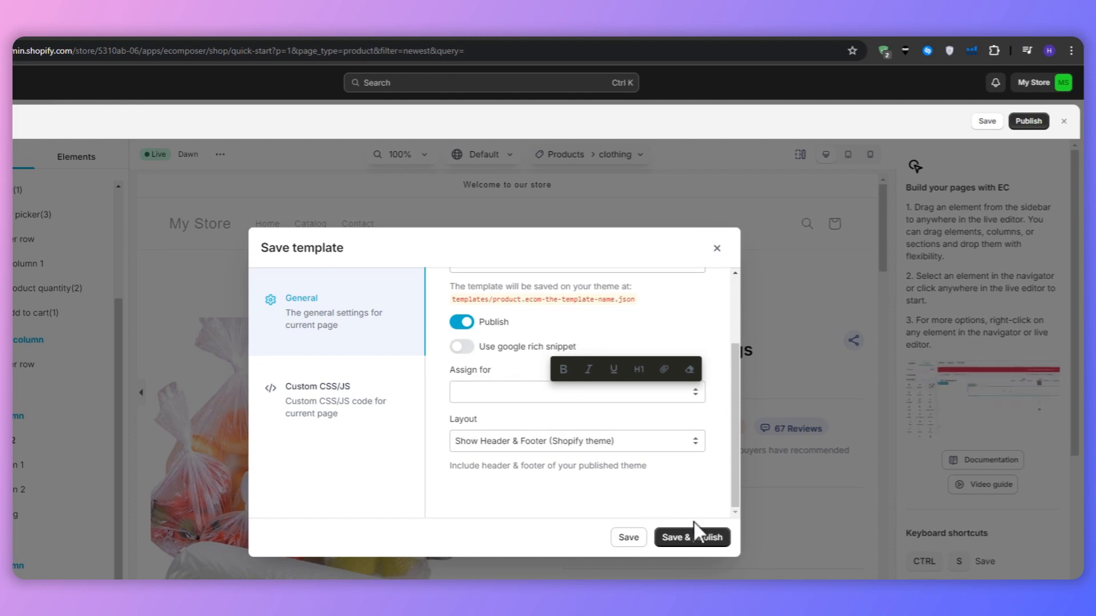
pyautogui.click(707, 541)
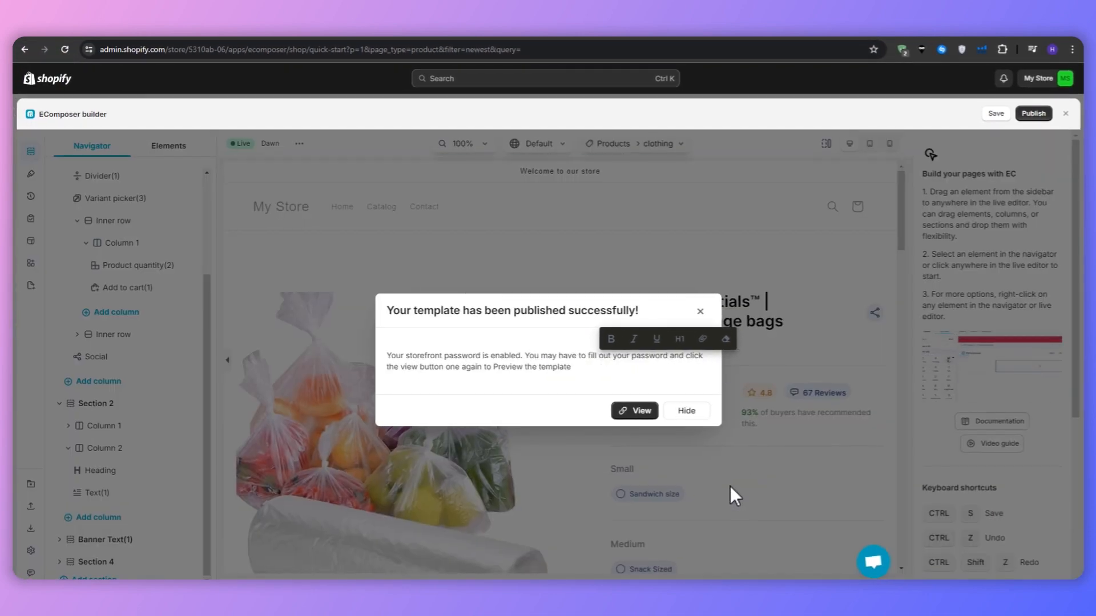
# Step: View the published template on the storefront, return to the EComposer builder and dismiss the publish notice
pyautogui.click(639, 411)
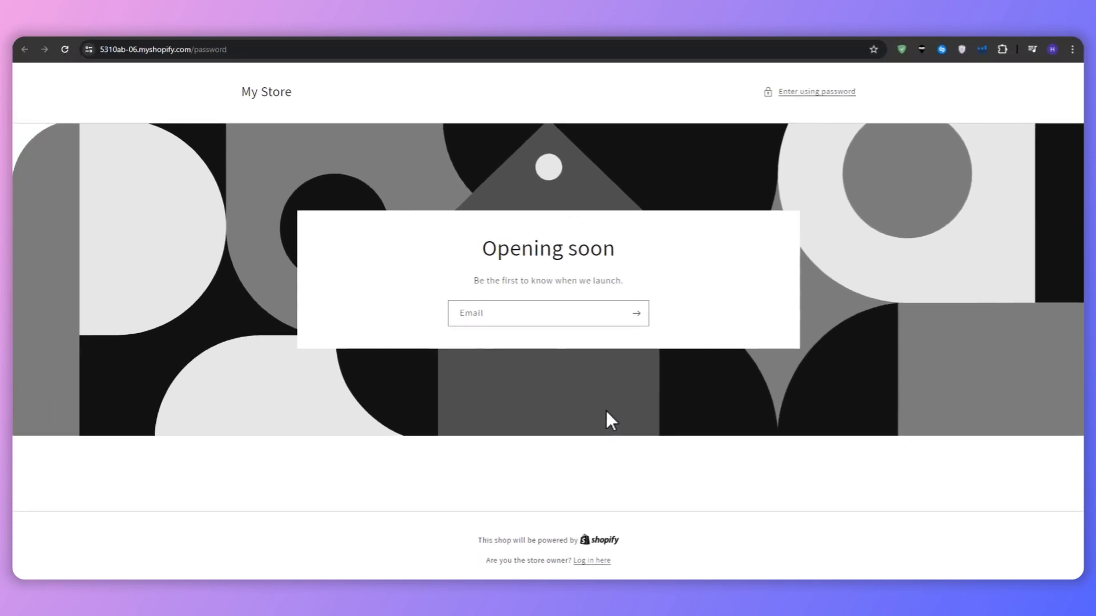
pyautogui.click(834, 37)
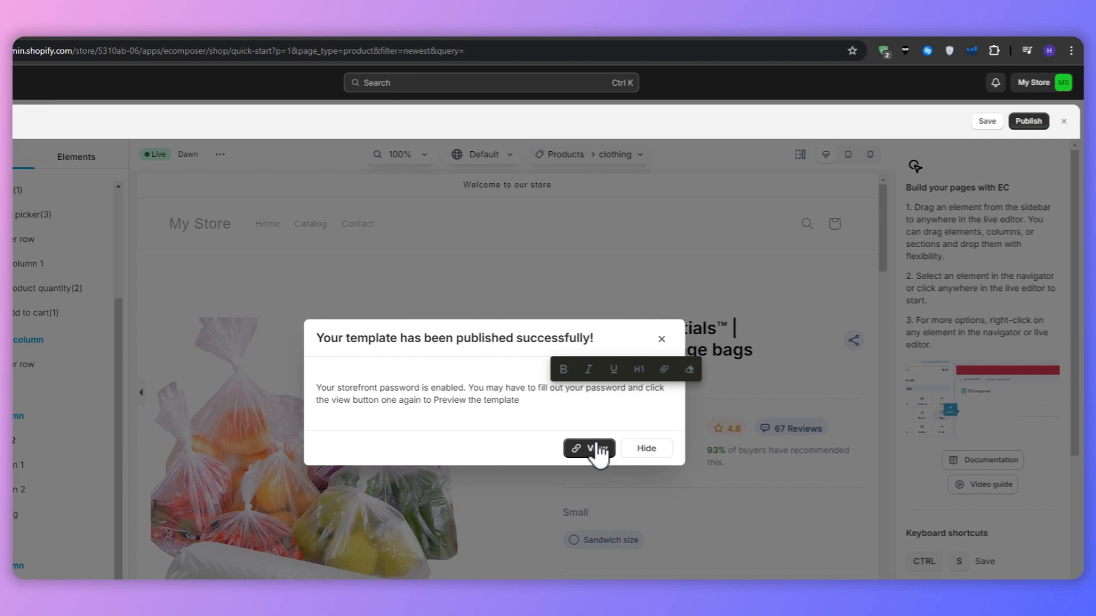
pyautogui.click(640, 448)
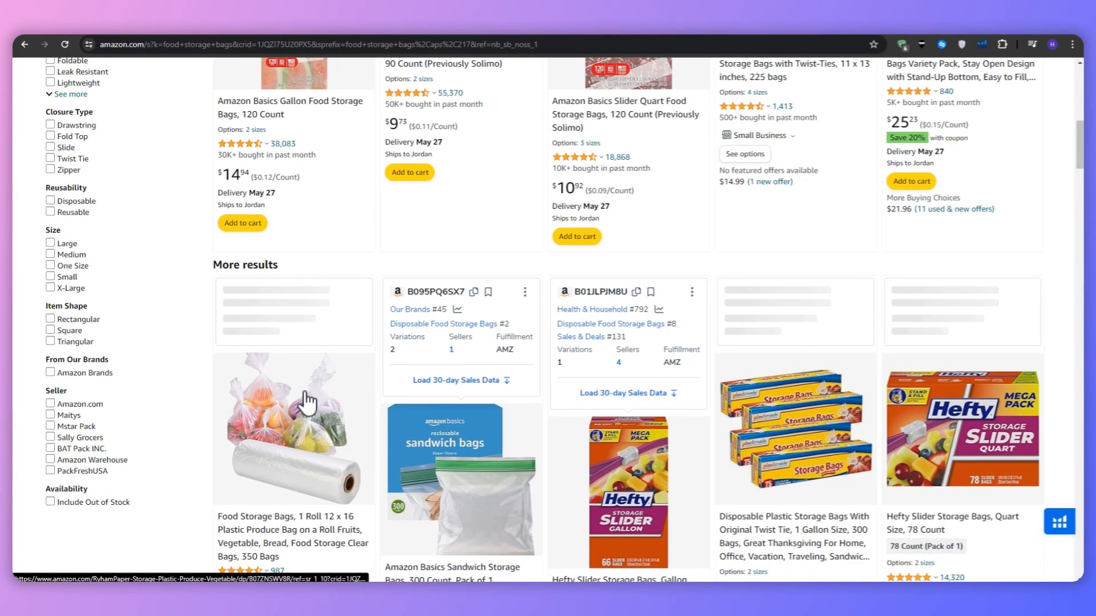
# Step: On Amazon, open the Food Storage Bags 1 Roll 12 x 16 listing from the food storage bags results and examine its details
pyautogui.scroll(-4, 306, 391)
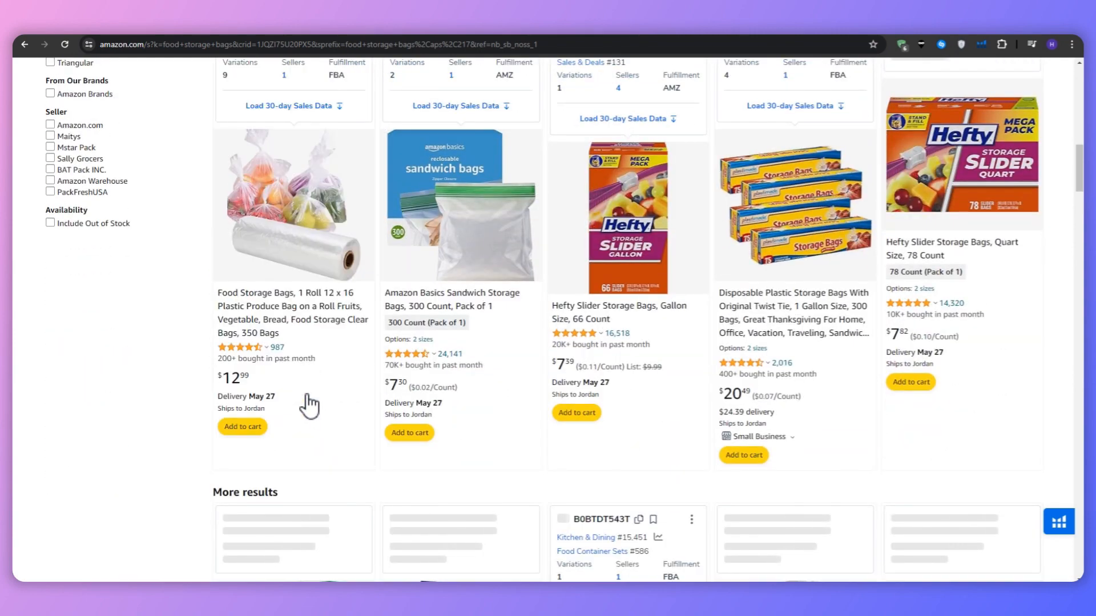
pyautogui.scroll(1, 306, 371)
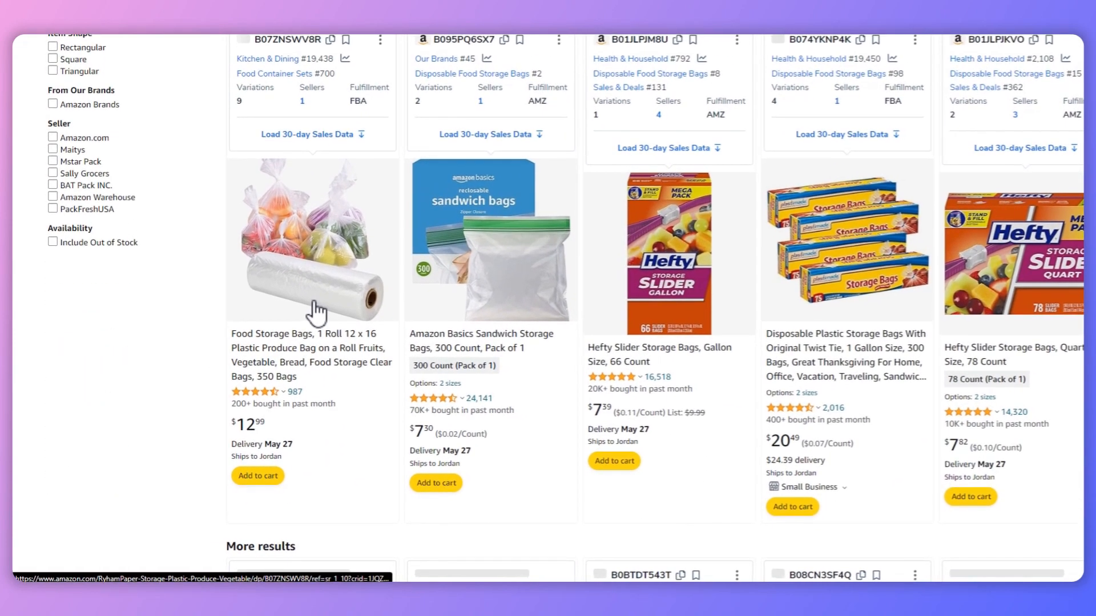
pyautogui.click(313, 311)
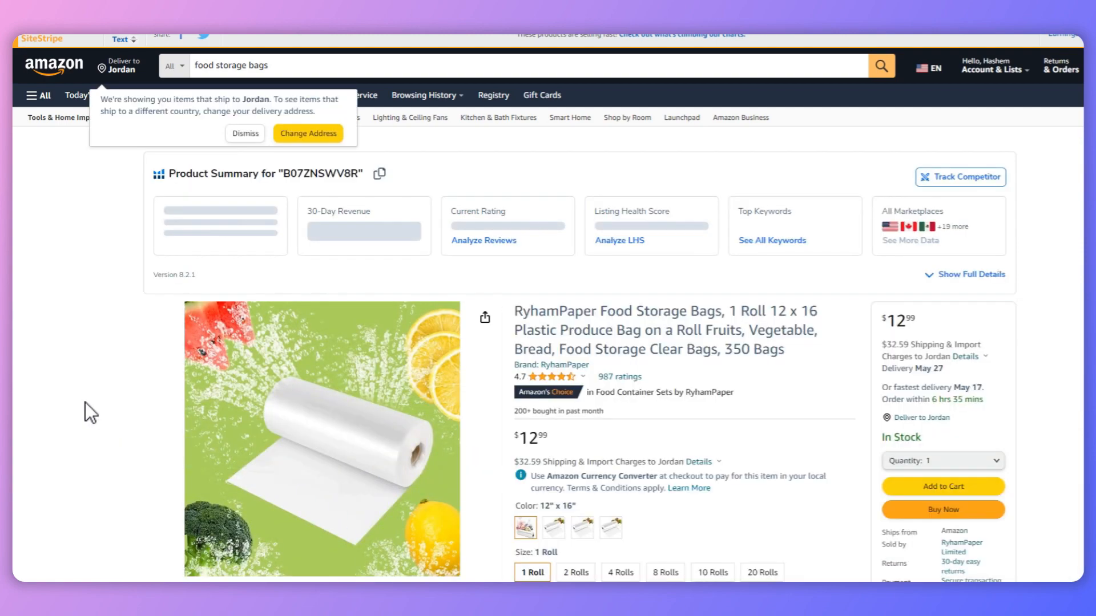
pyautogui.scroll(-2, 247, 84)
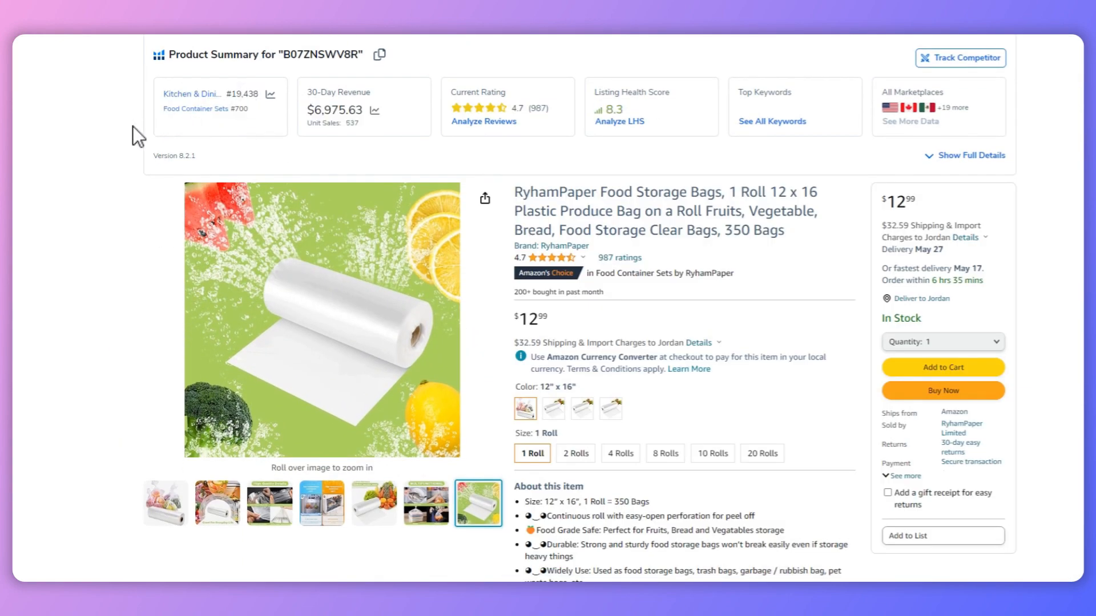